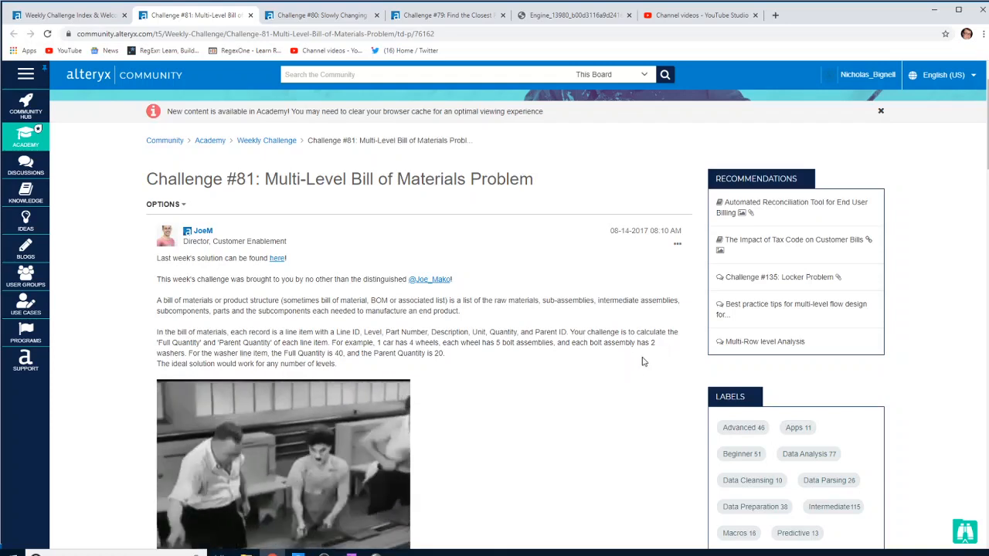
Read the Challenge #81 bill of materials description and switch to Alteryx Designer
scroll(365, 352, "down", 1)
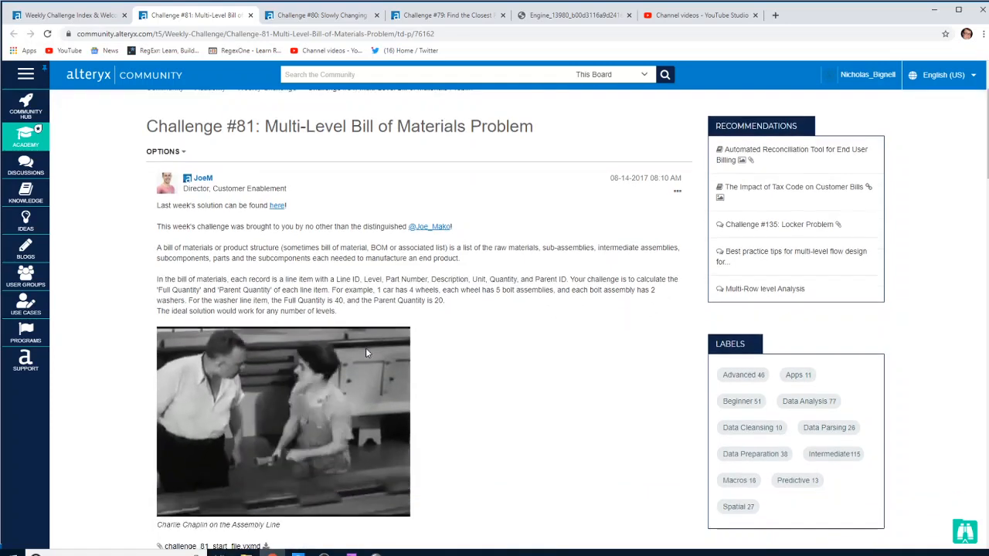
scroll(366, 352, "up", 1)
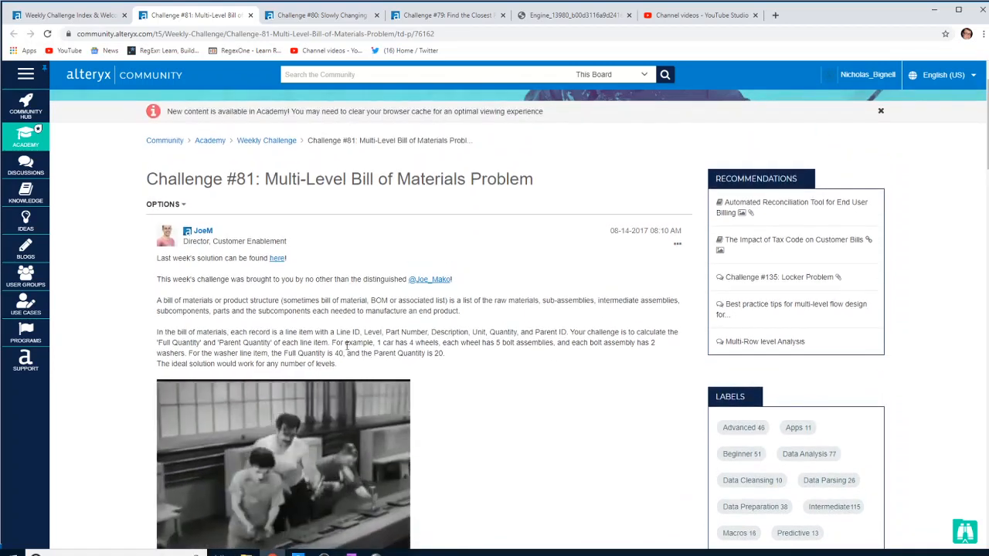
mouse_move(368, 481)
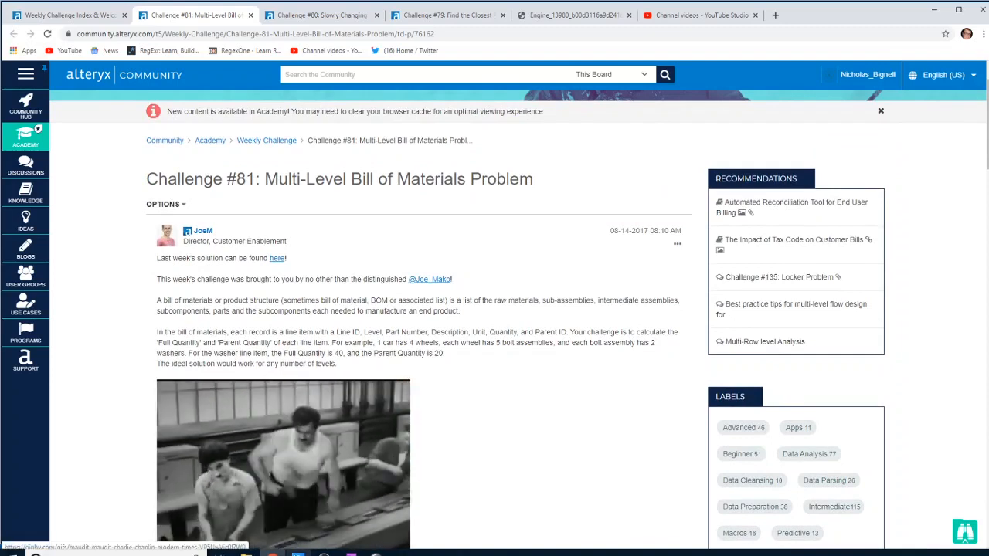
key("alt+Tab")
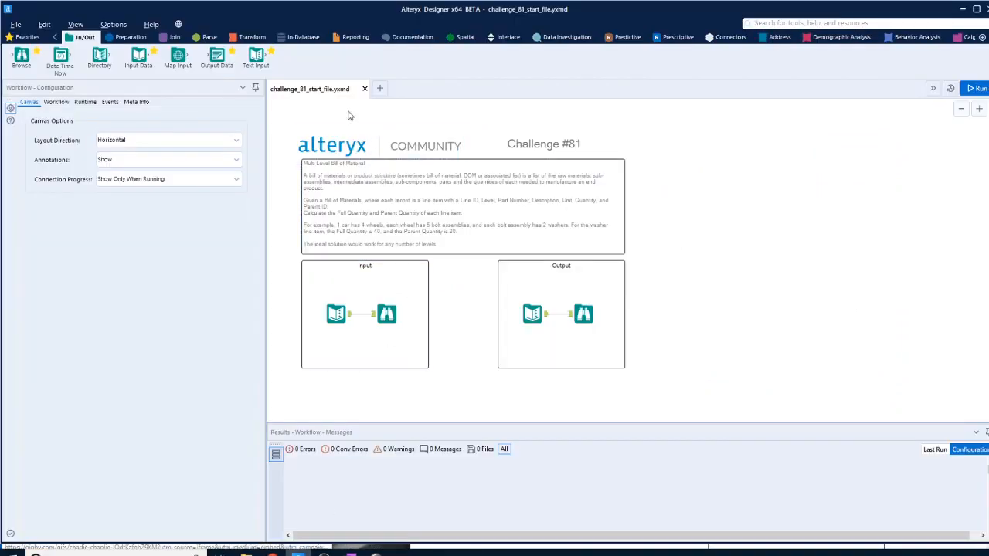
Examine the Input and Output data tables, including the Parent ID, Full Quantity and Parent Quantity columns
left_click(339, 313)
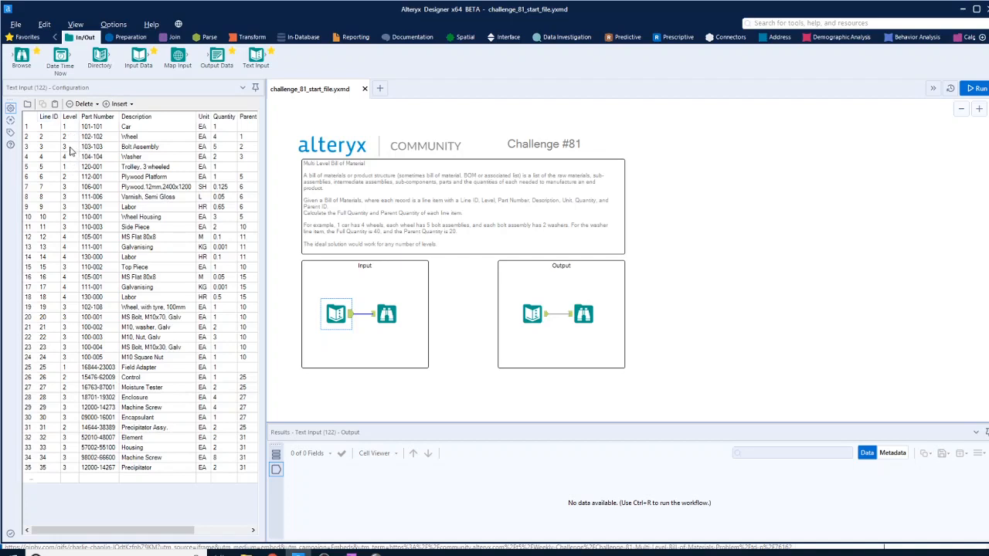
left_click_drag(149, 530, 177, 531)
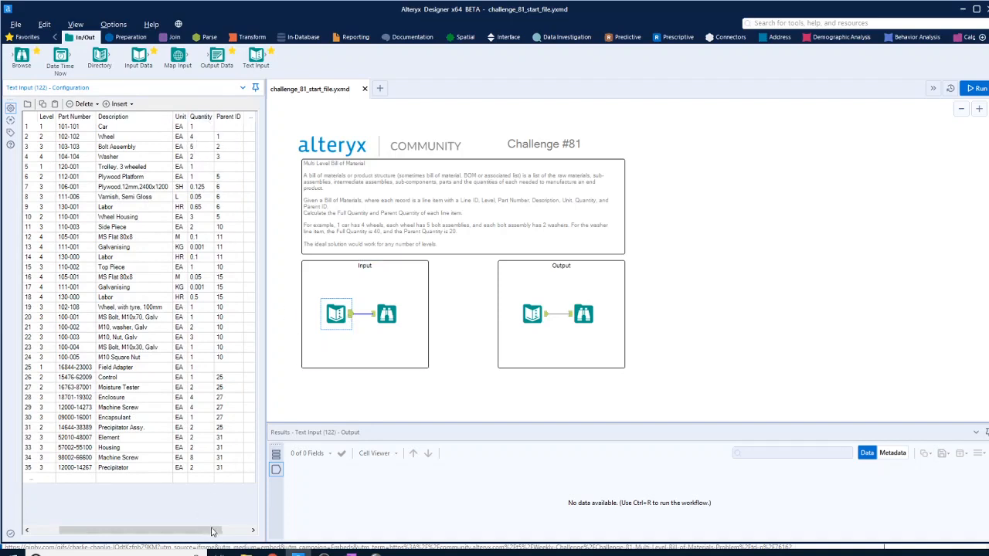
left_click_drag(210, 530, 231, 530)
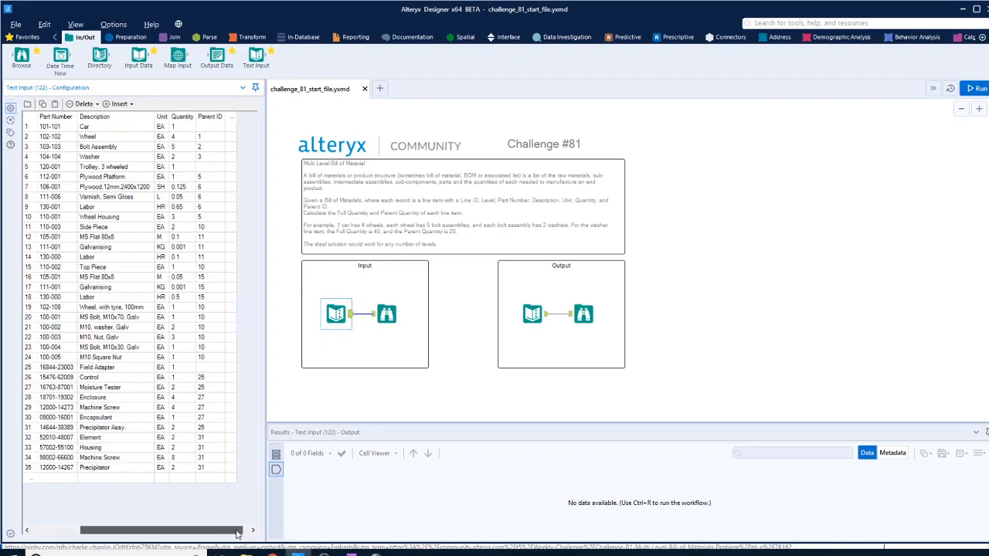
left_click(533, 316)
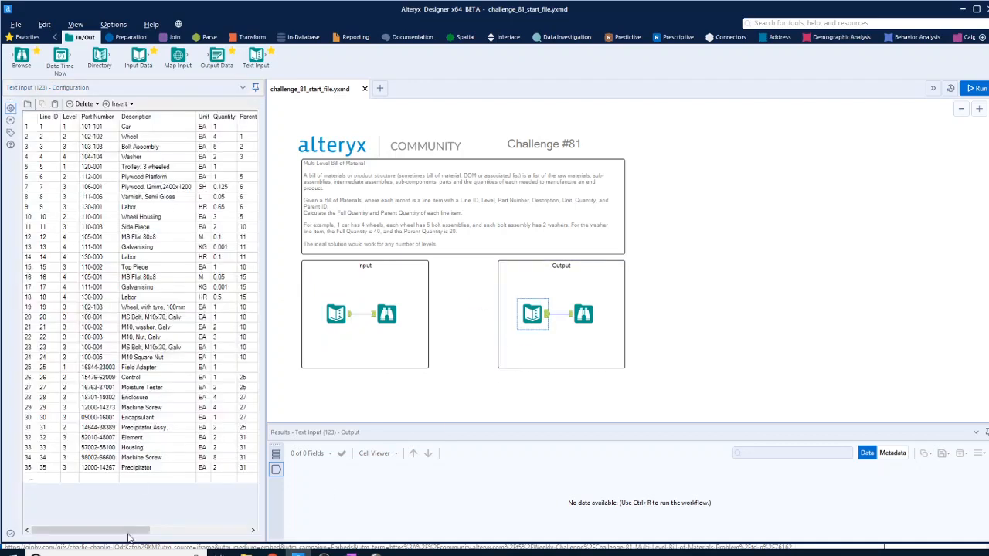
left_click_drag(128, 530, 240, 529)
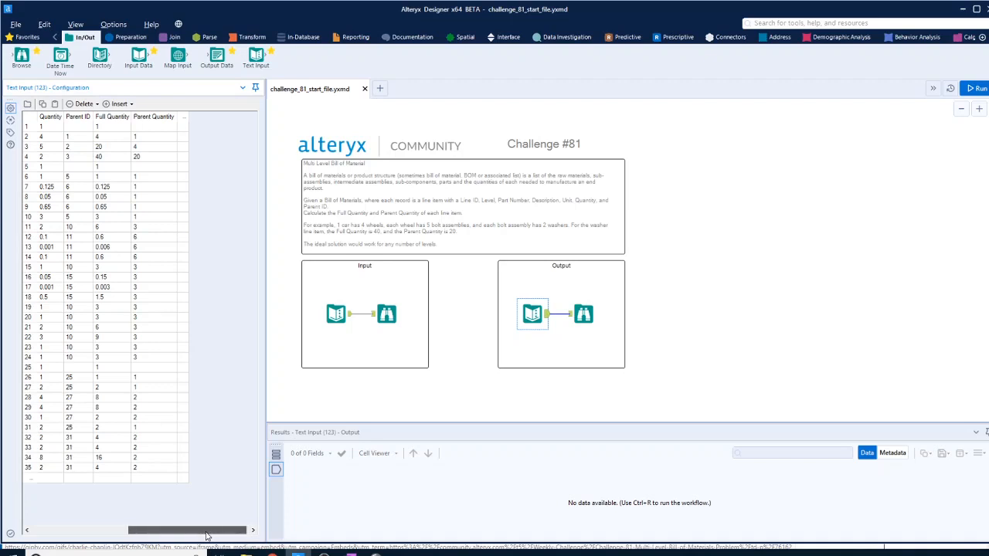
left_click_drag(199, 536, 187, 536)
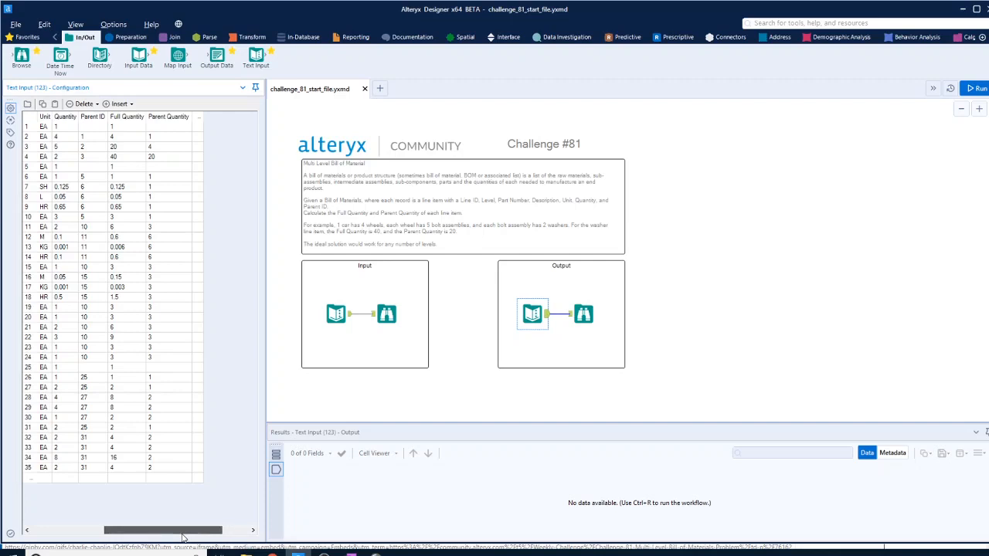
left_click_drag(183, 537, 178, 537)
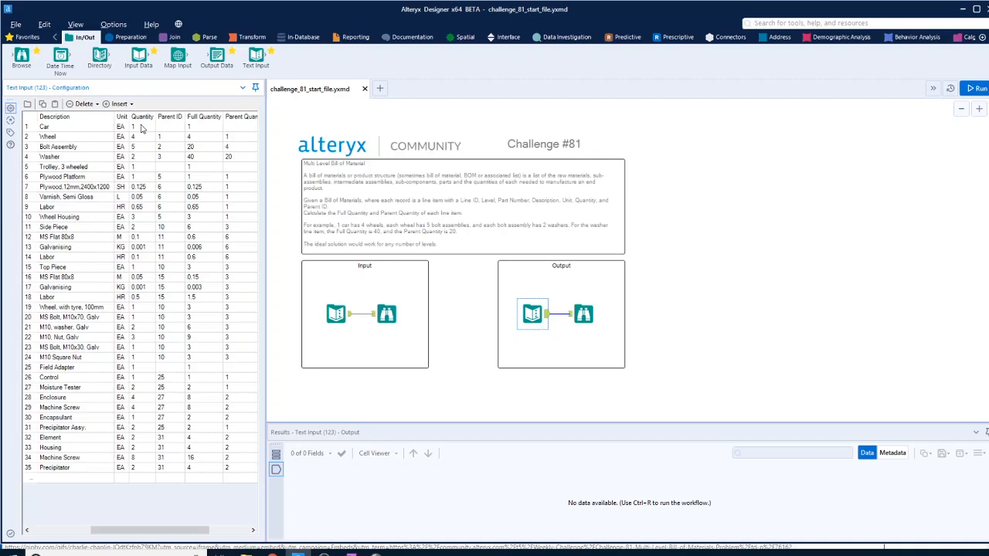
Add a Filter tool fed by the Input data, with the basic condition Level = 1
left_click(131, 40)
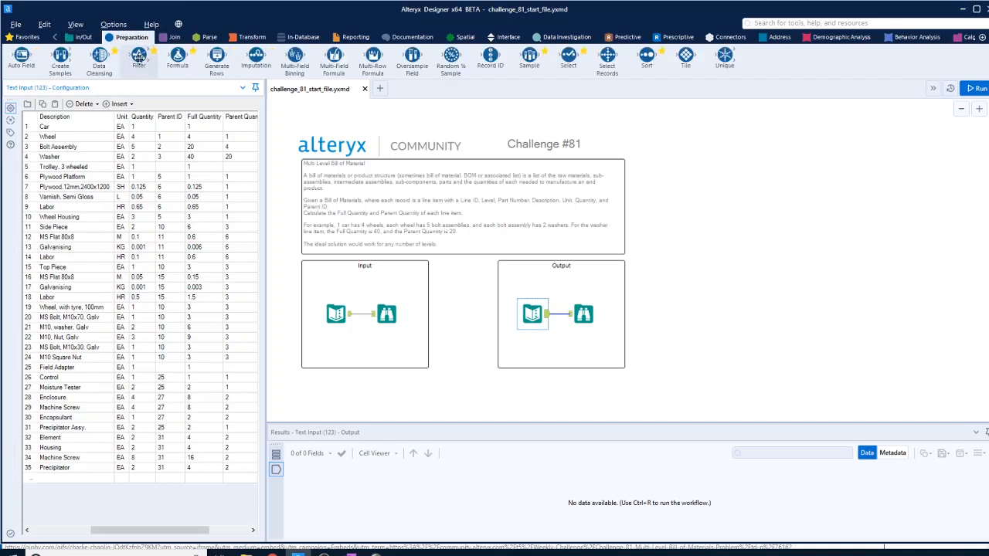
left_click_drag(139, 56, 464, 395)
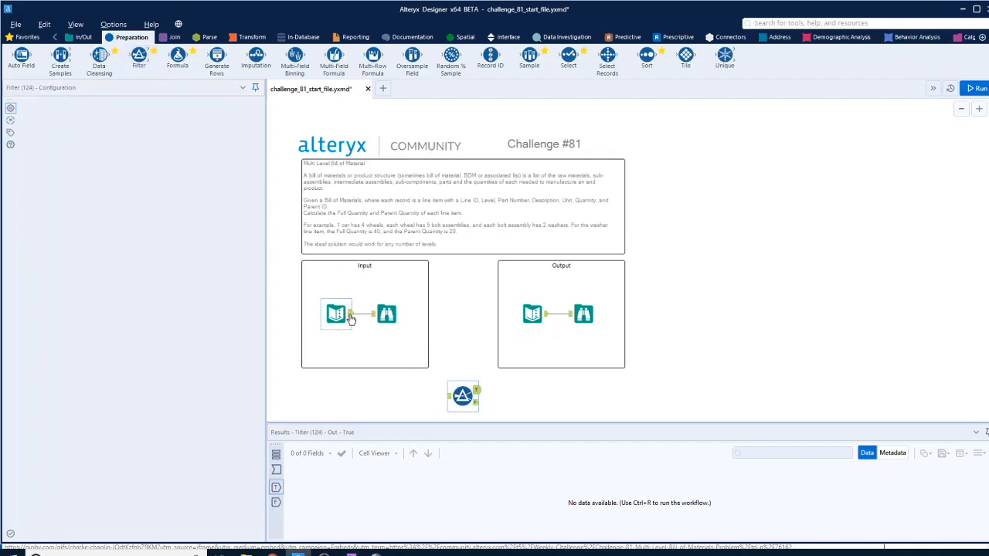
left_click_drag(350, 317, 450, 396)
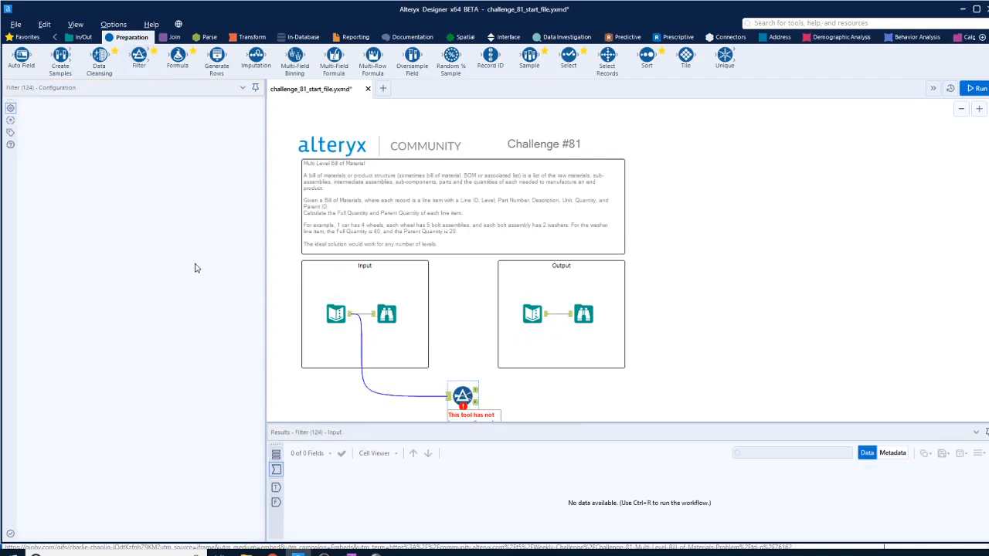
left_click(109, 147)
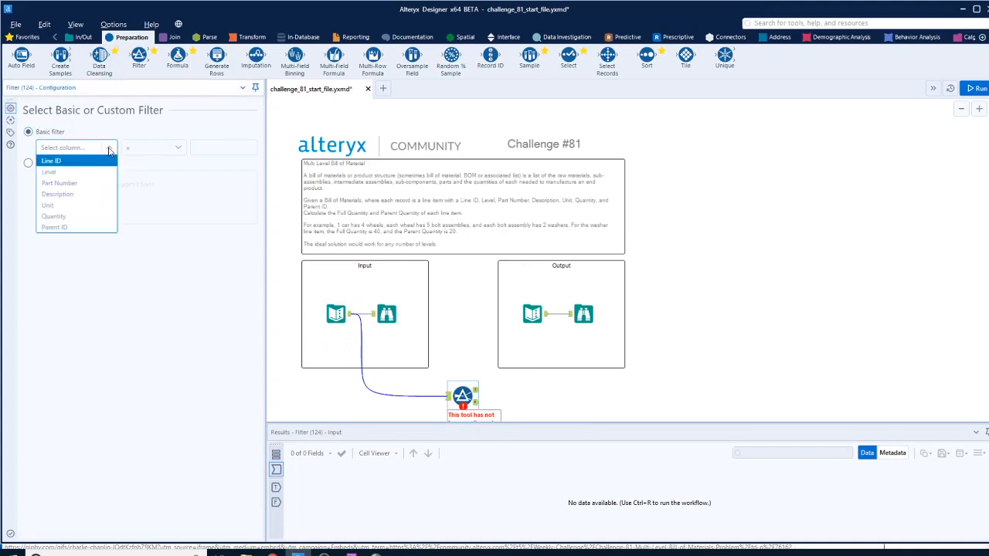
left_click(68, 174)
left_click(232, 150)
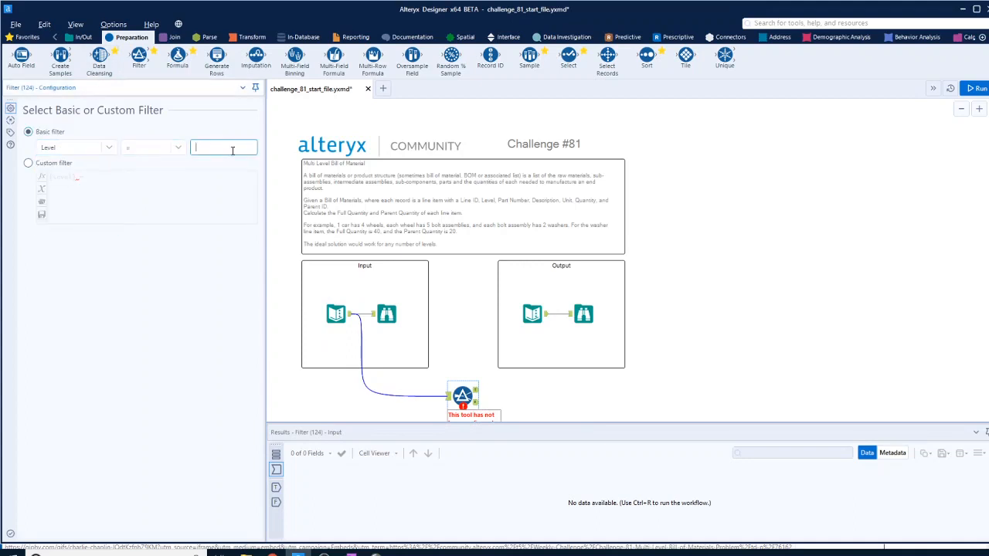
left_click(573, 409)
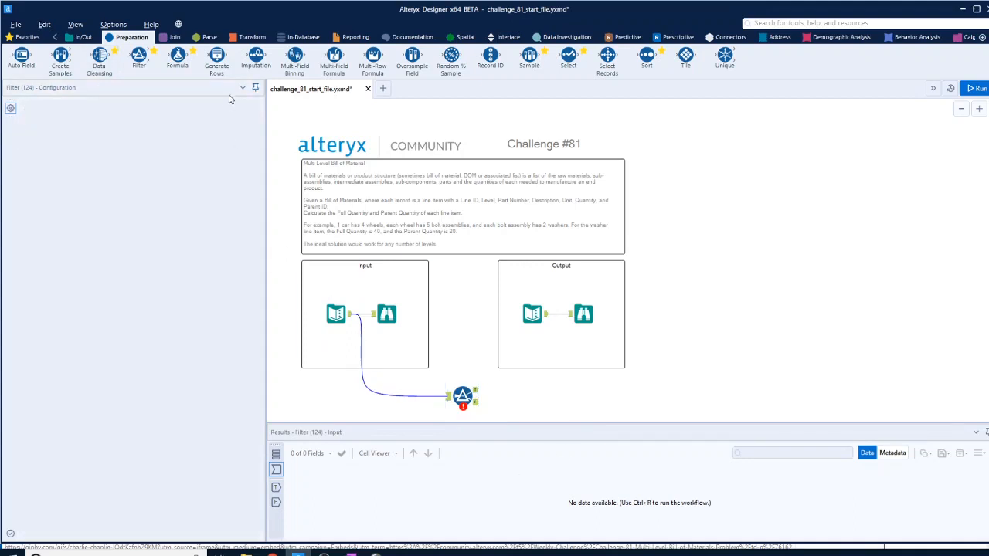
Attach a Formula tool to the Level 1 filter's true output and review the expected Output data's columns
left_click_drag(525, 385, 525, 390)
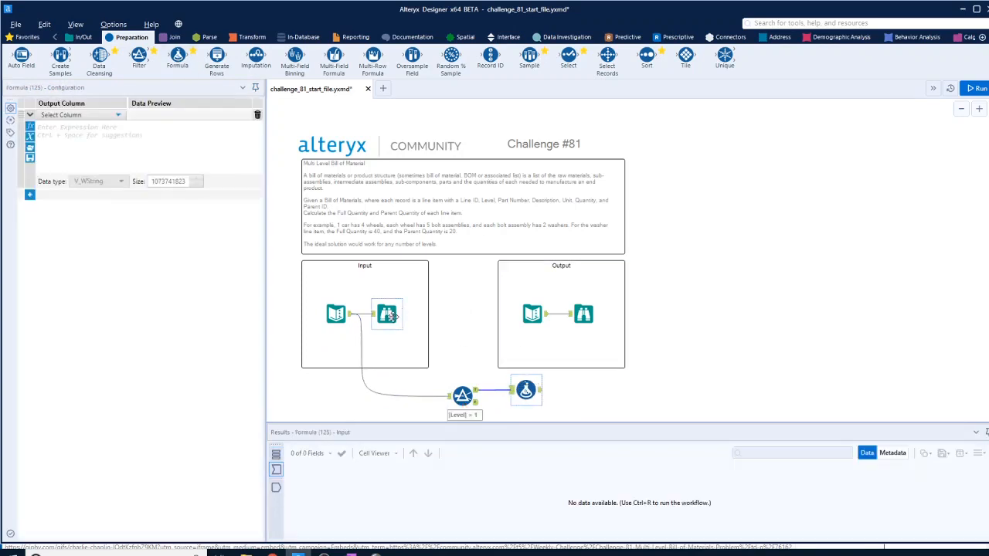
left_click(585, 313)
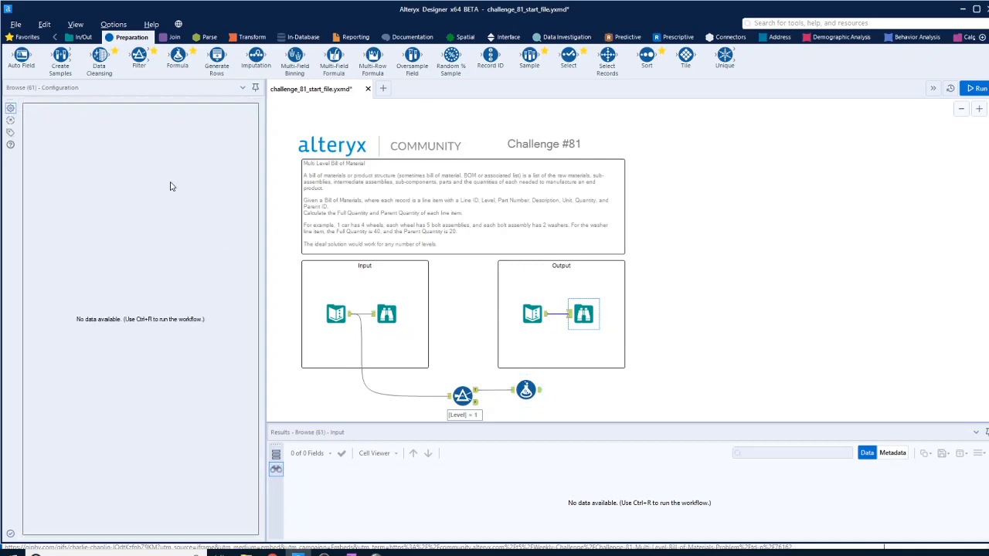
left_click(533, 314)
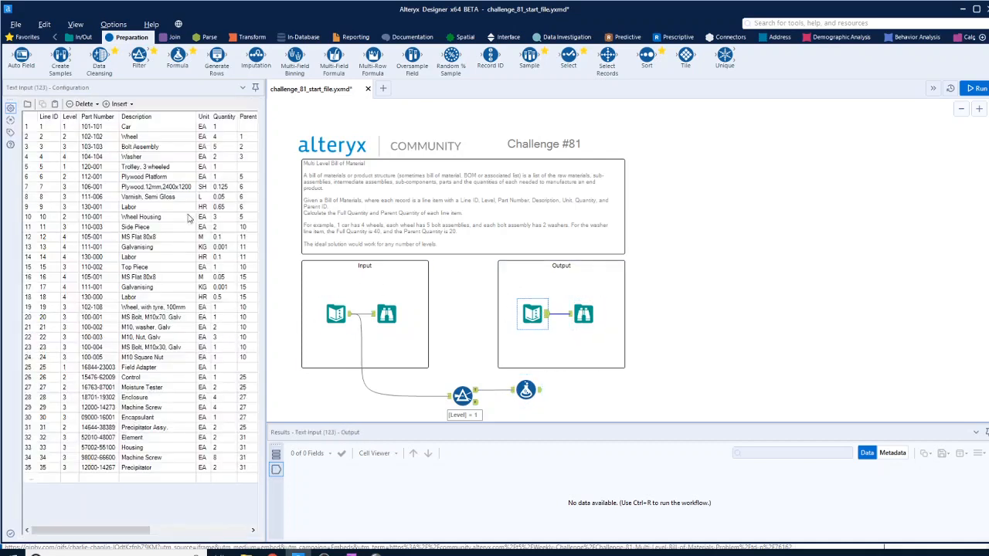
left_click_drag(127, 531, 183, 533)
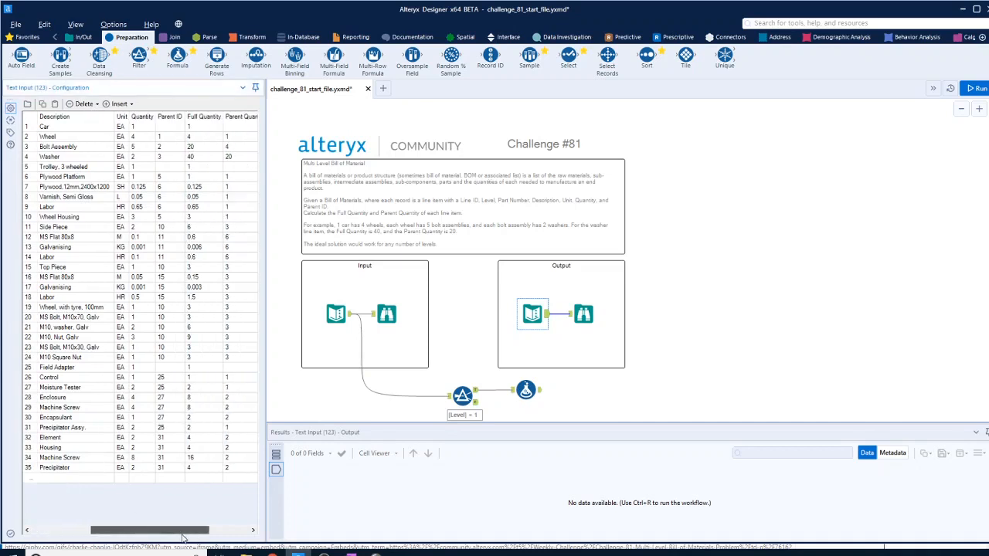
Create a Full Quantity column in the Formula tool with expression 1 and data type Int32, and run the workflow
left_click(525, 390)
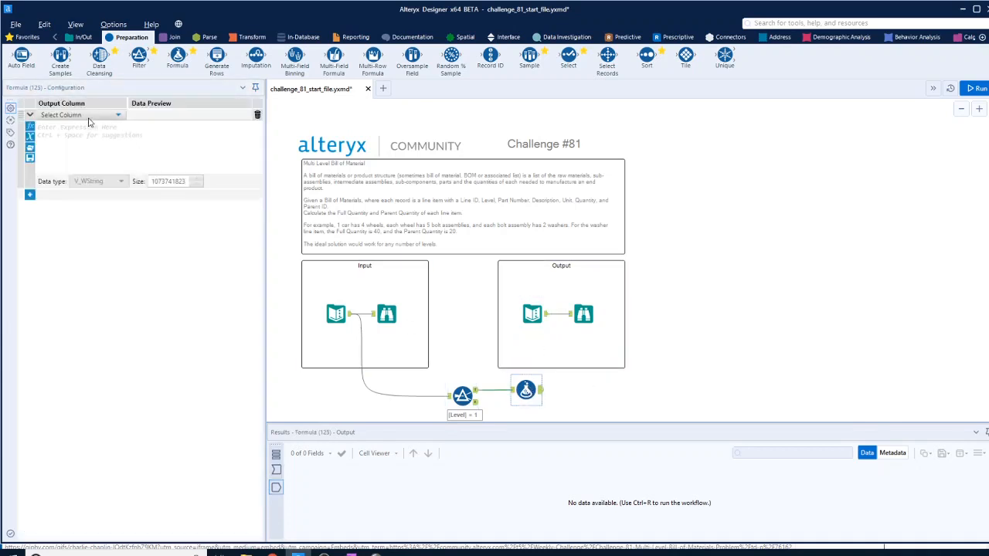
left_click(90, 116)
left_click(72, 126)
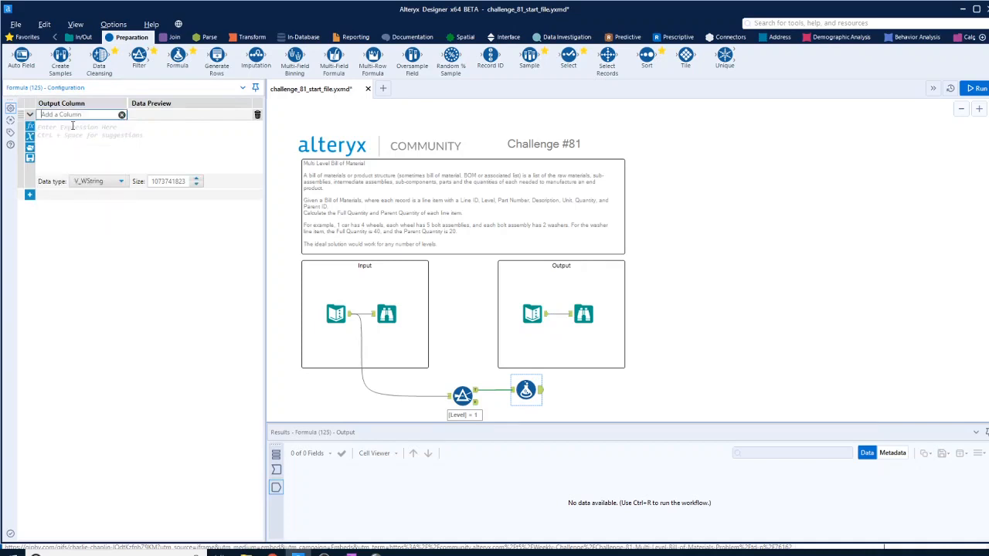
type("Full Quantity")
left_click(71, 130)
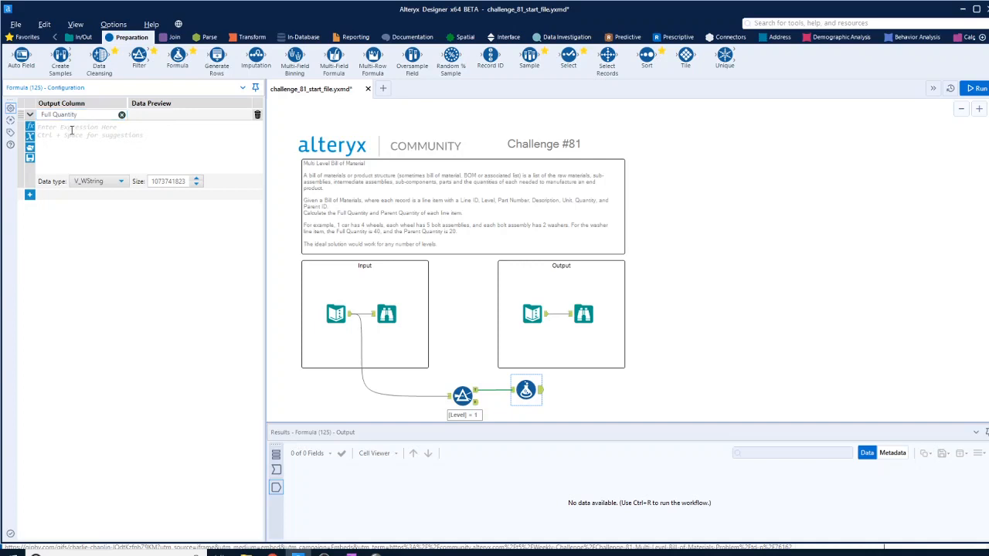
type("1")
left_click(119, 174)
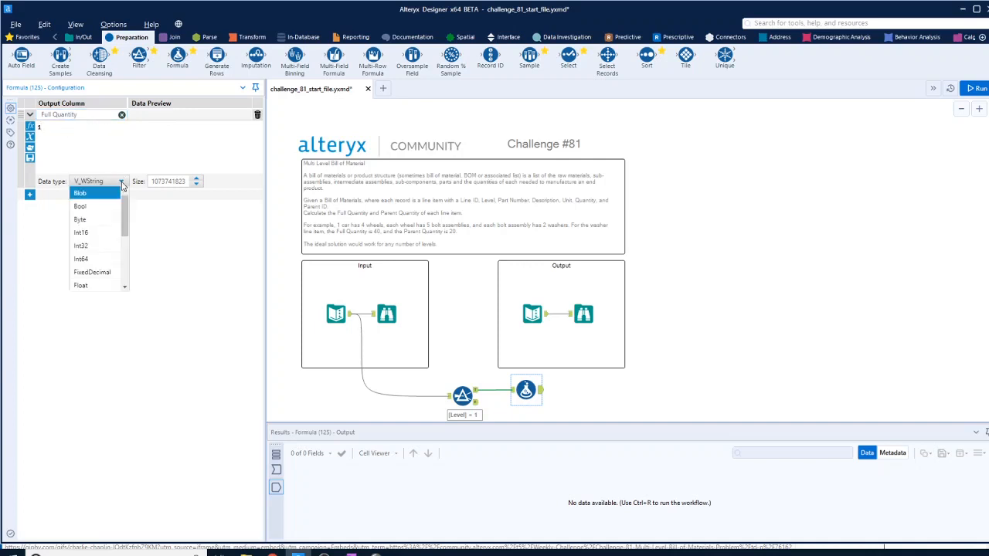
left_click(92, 236)
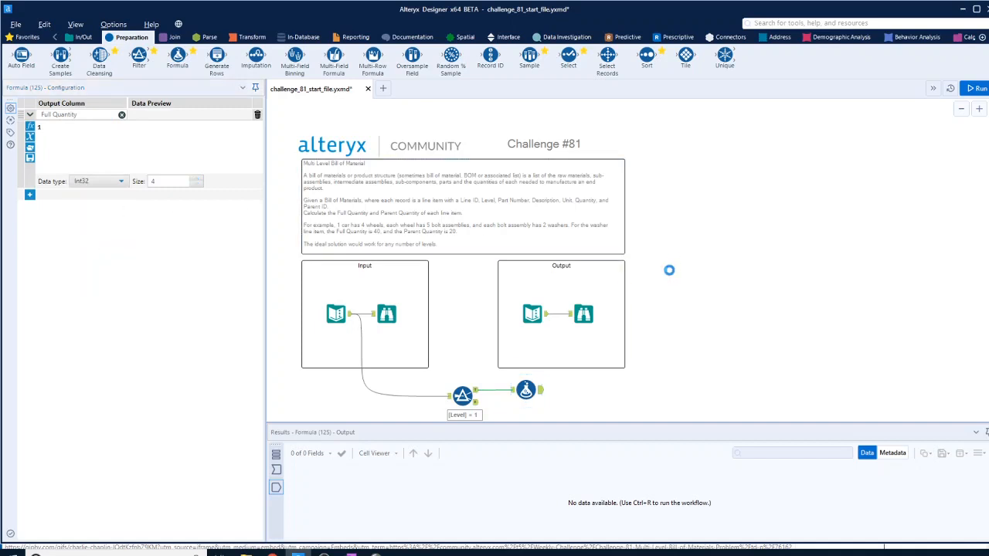
left_click(664, 269)
key("ctrl+r")
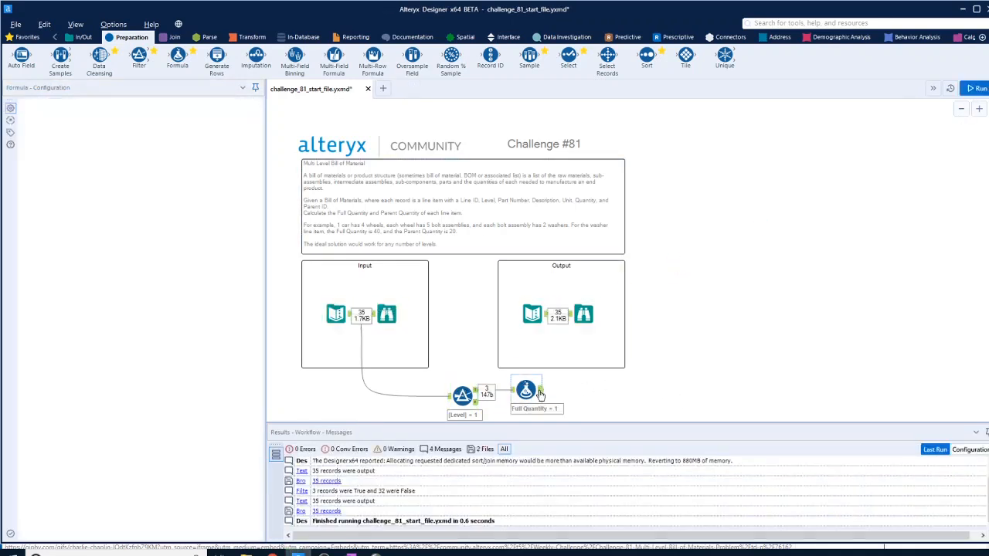
Add a second Filter to the first filter's false output with the condition Level = 2, and run the workflow
scroll(485, 349, "down", 2)
left_click(476, 339)
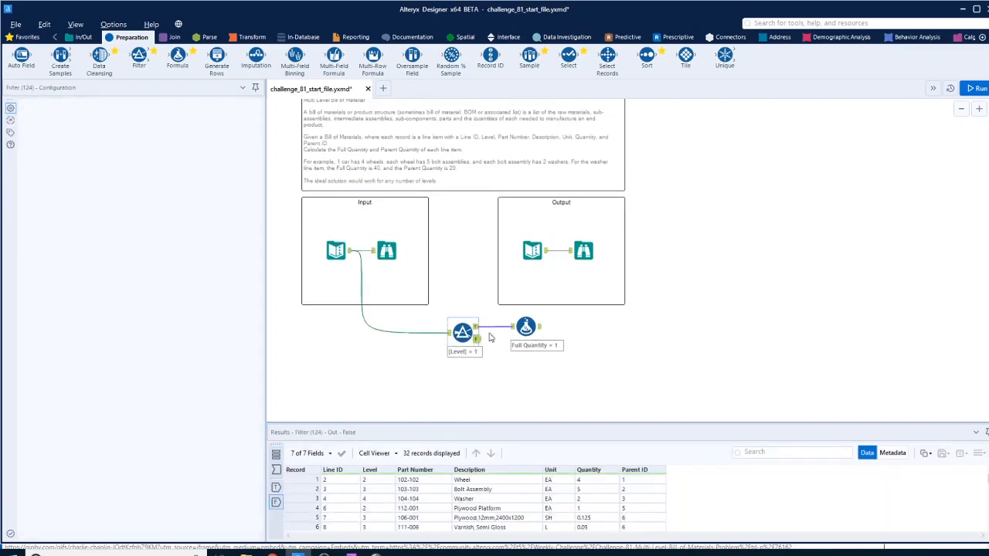
left_click_drag(138, 57, 519, 364)
key("ctrl+r")
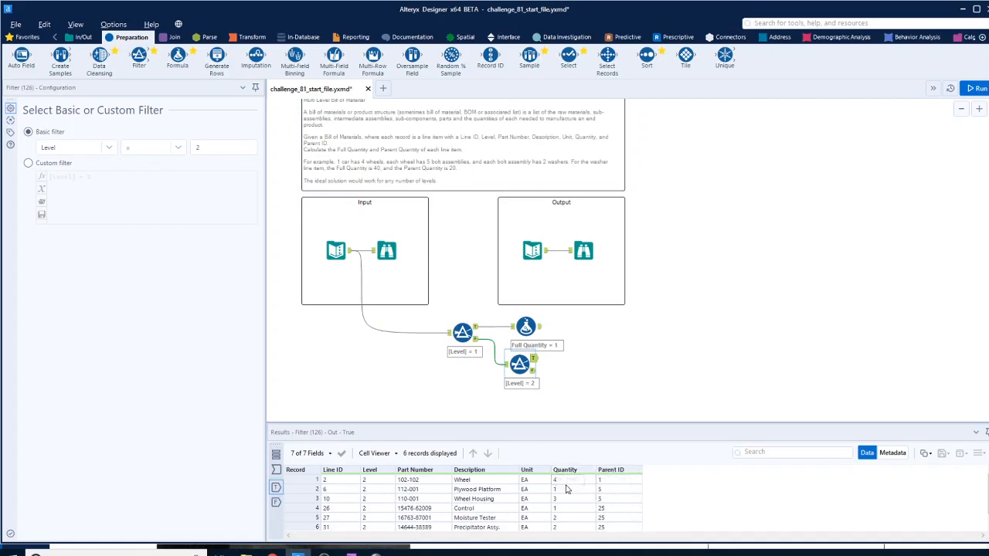
Add a Join tool with the Level 2 filter's true output as left input and the original Input data as right input
left_click(174, 39)
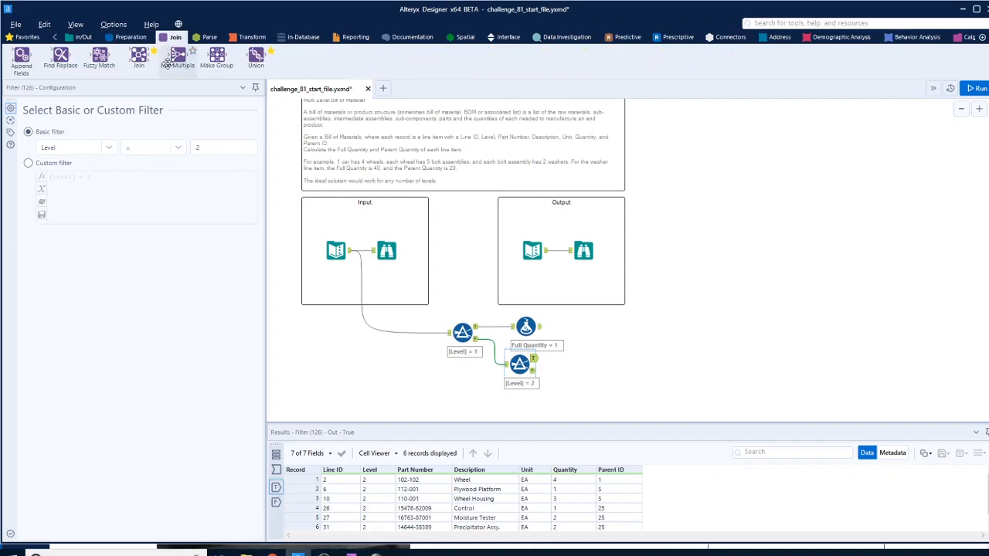
left_click_drag(138, 55, 614, 363)
left_click_drag(535, 357, 601, 359)
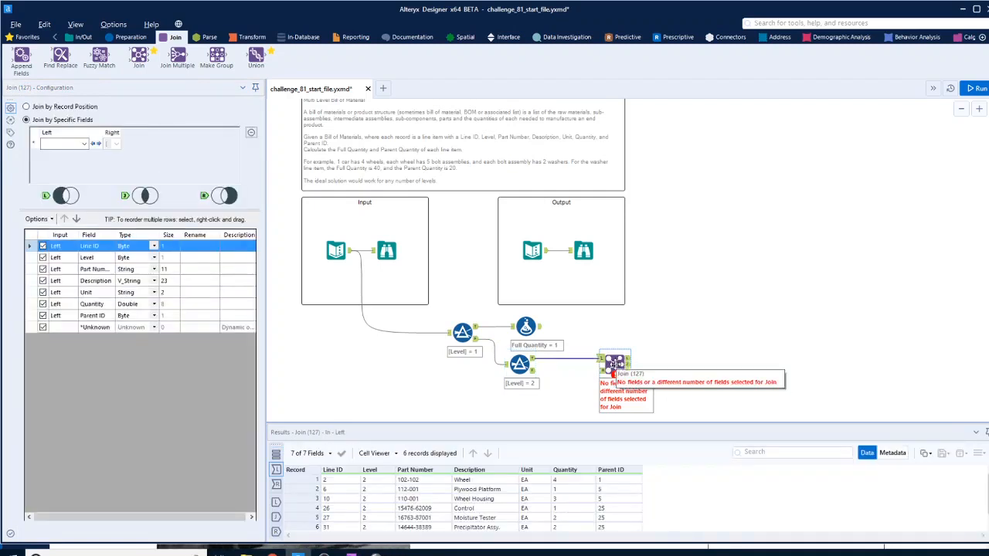
left_click_drag(352, 255, 602, 369)
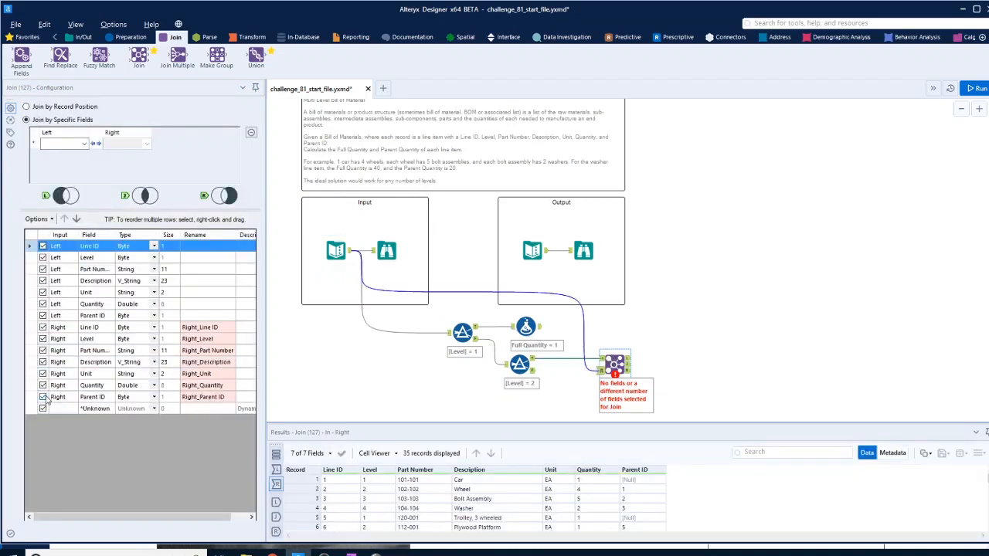
Exclude the right-side Line ID, Level, Part Number, Description, Unit and Parent ID fields from the Join output, keeping Quantity
left_click(42, 396)
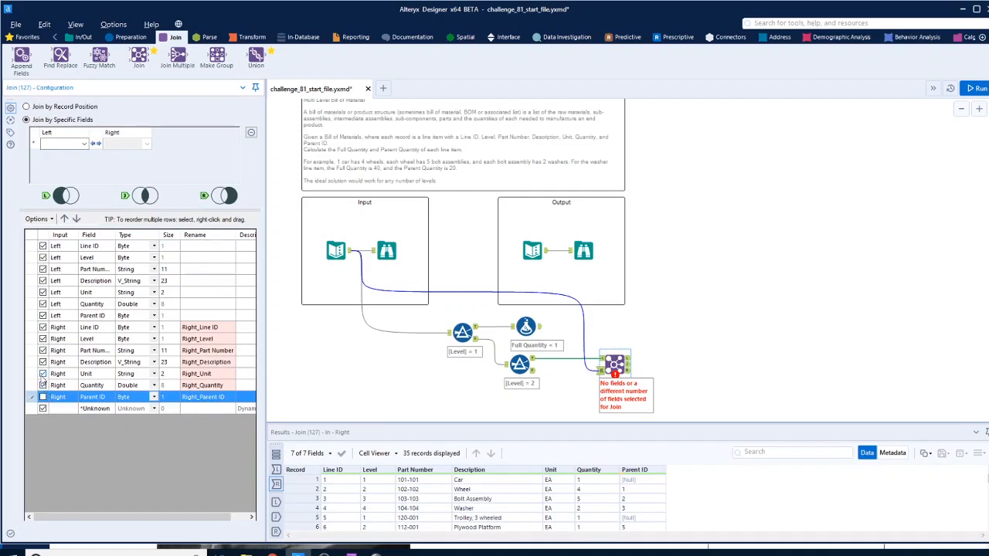
left_click(43, 373)
left_click(42, 361)
left_click(43, 350)
left_click(42, 339)
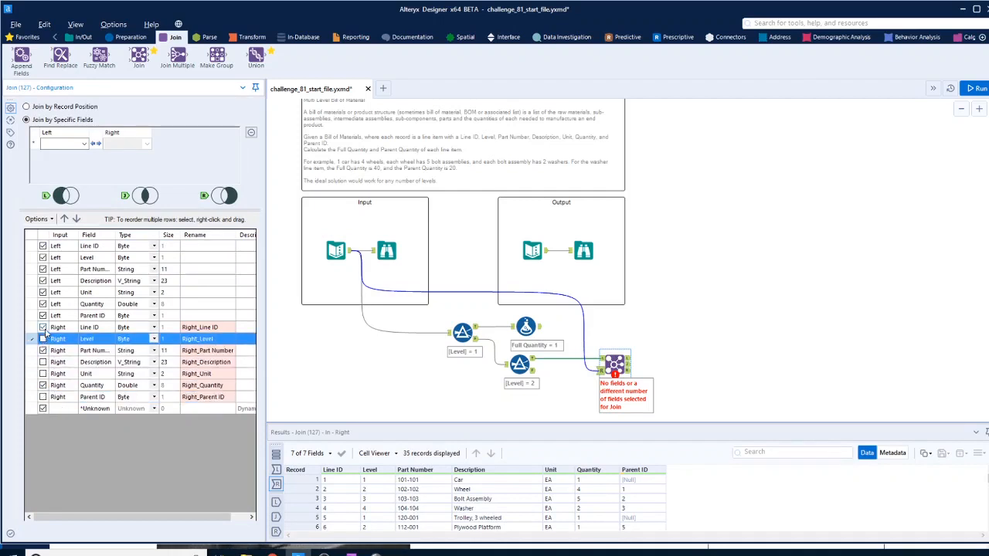
left_click(43, 326)
left_click(42, 350)
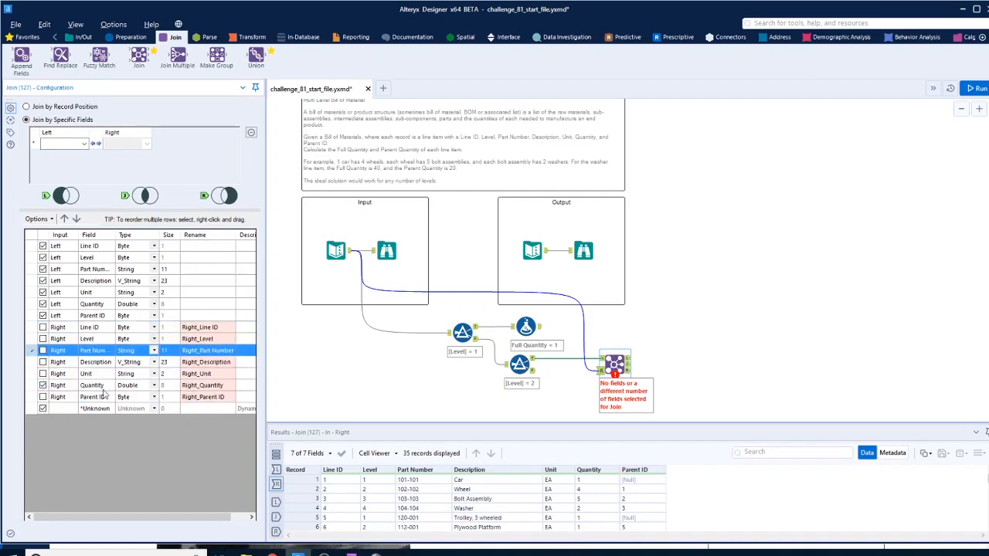
Rename the right-side Quantity field to Parent Quantity in the Join output
left_click(203, 385)
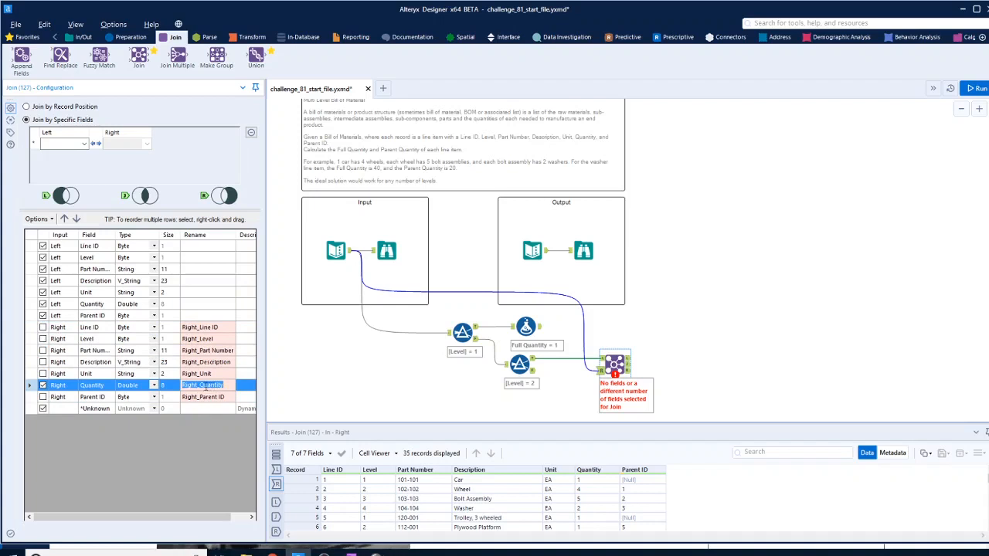
left_click_drag(203, 385, 165, 384)
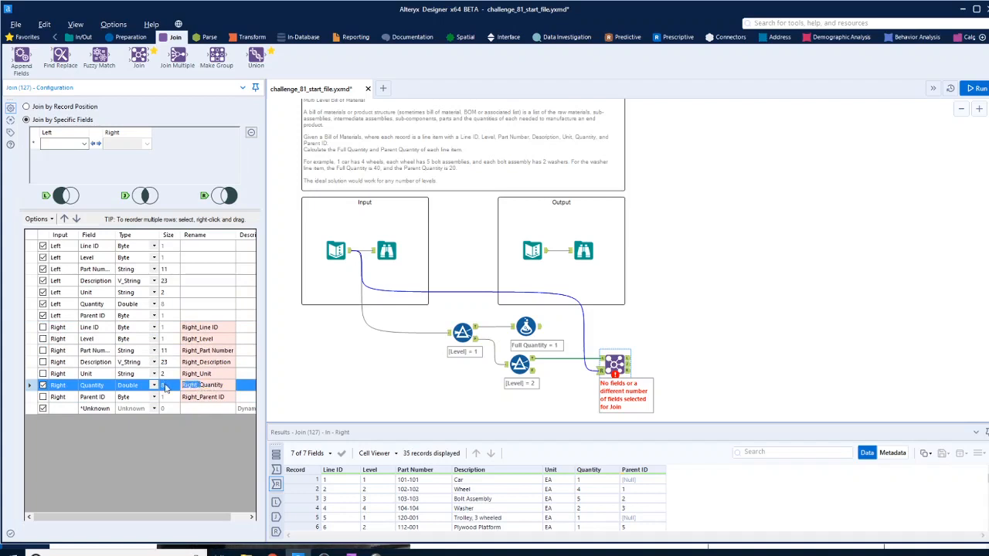
type("Parent")
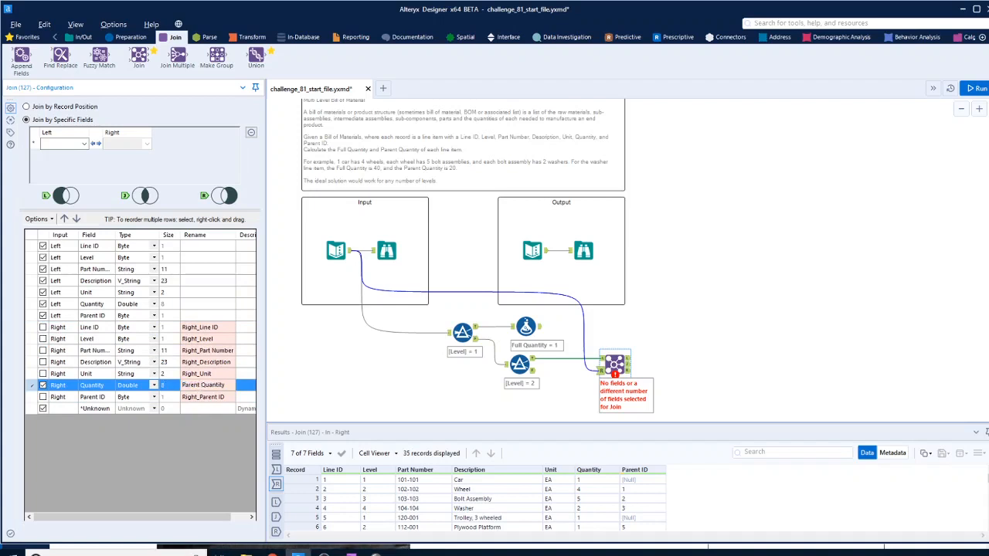
Join the left Parent ID to the right Line ID, run the workflow and display the joined records
left_click(84, 143)
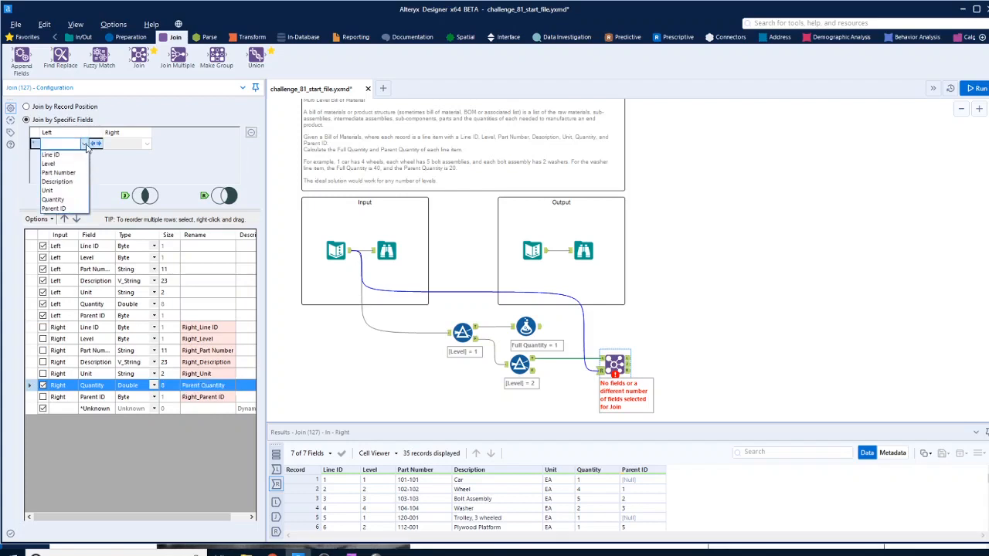
left_click(54, 209)
left_click(147, 144)
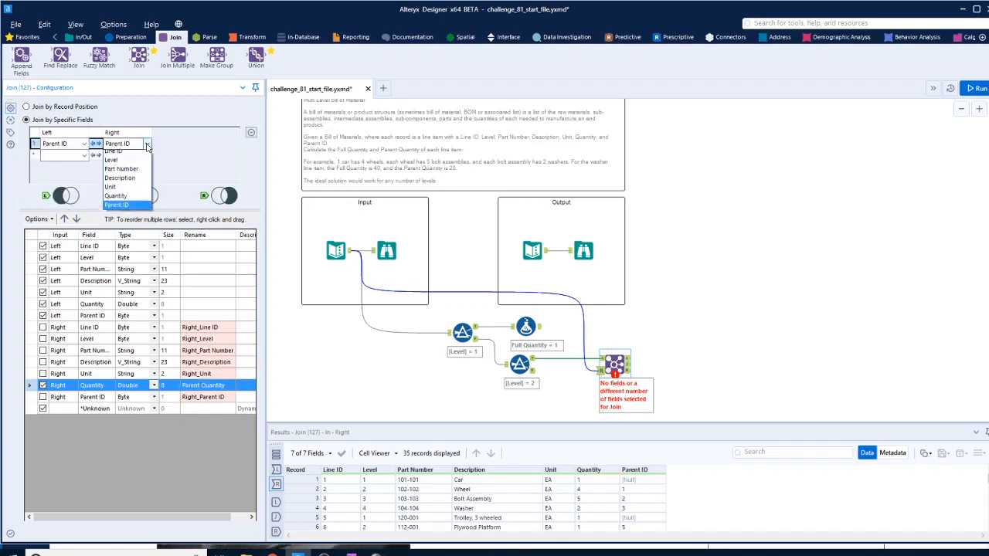
left_click(134, 157)
left_click(766, 274)
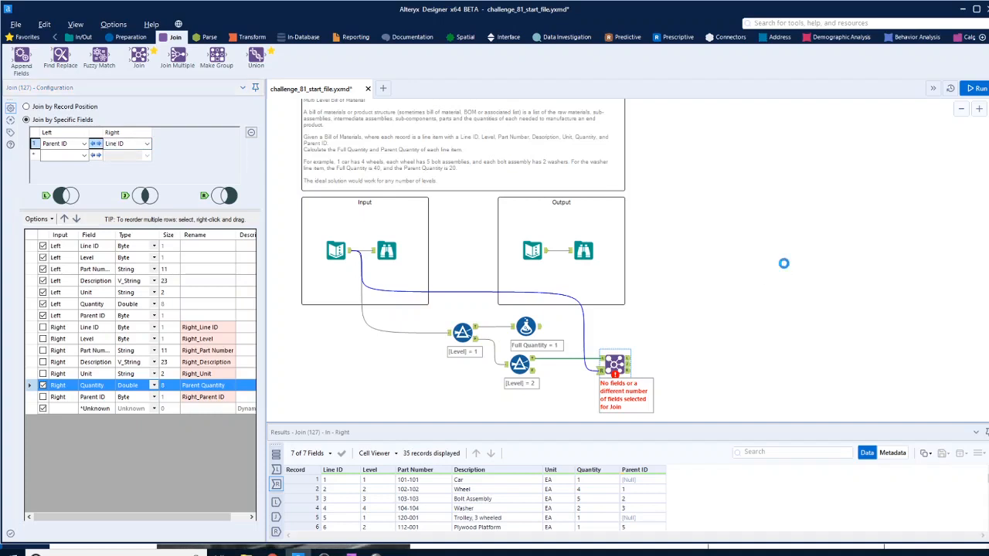
left_click(974, 88)
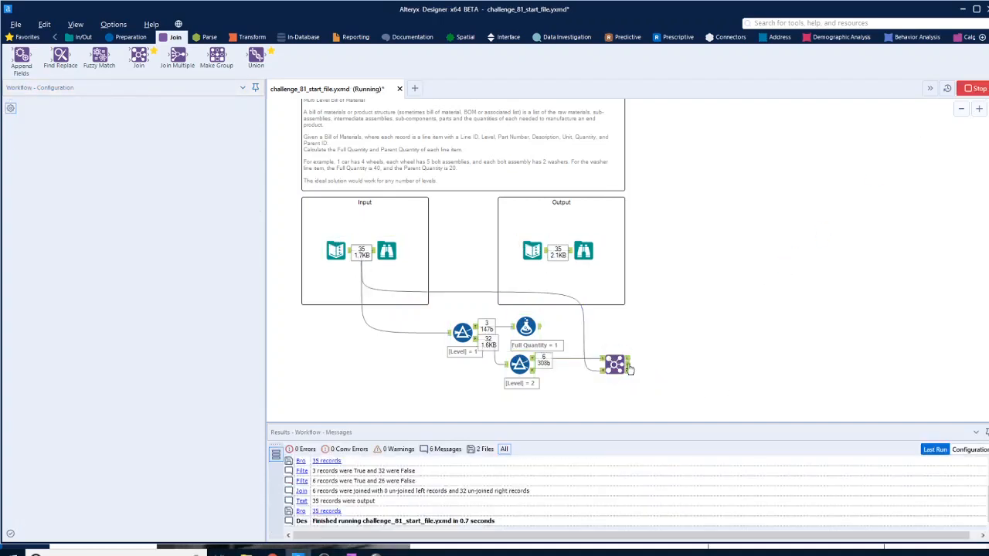
left_click(630, 370)
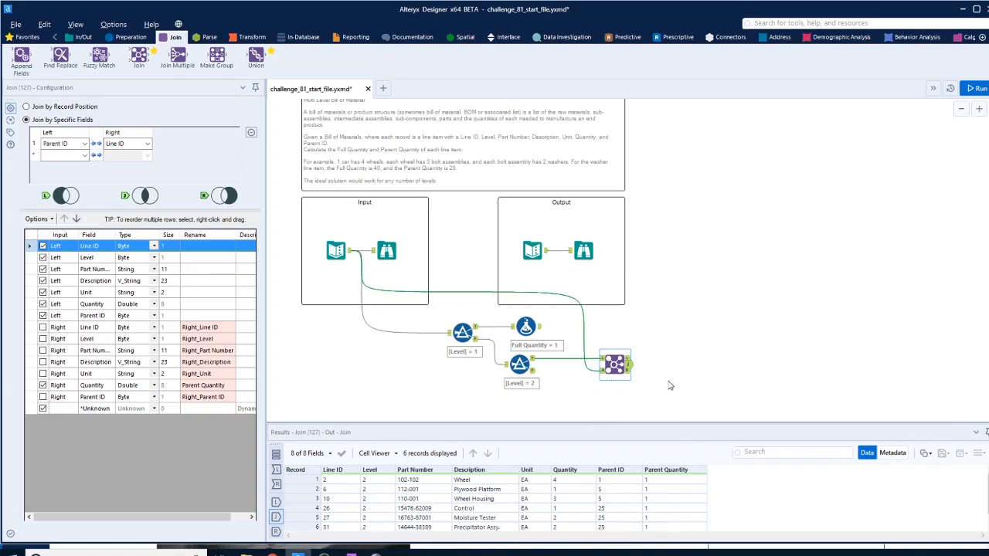
Add a Formula tool to the Join's joined output and create a new column named Full Quantity
left_click(129, 37)
left_click_drag(178, 55, 672, 364)
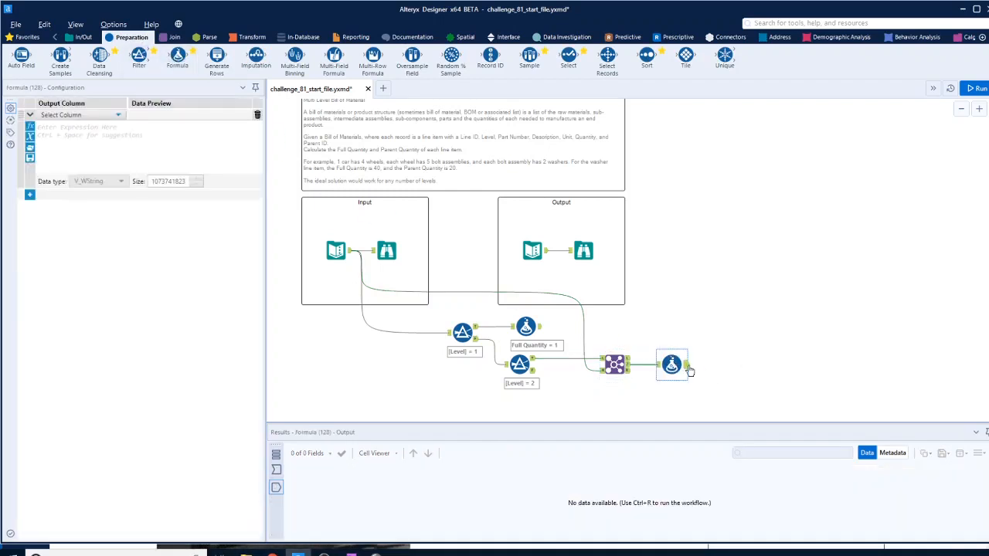
left_click(71, 115)
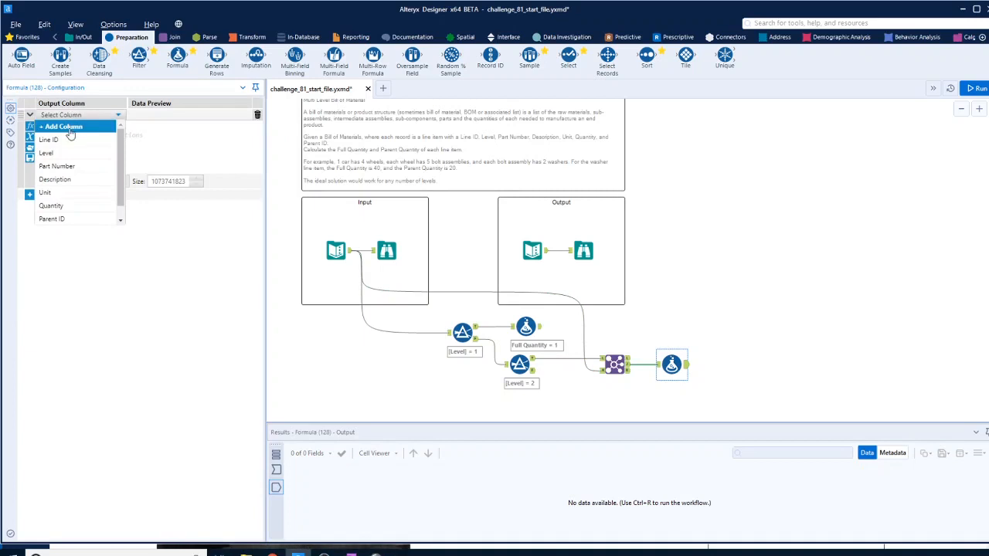
left_click(69, 127)
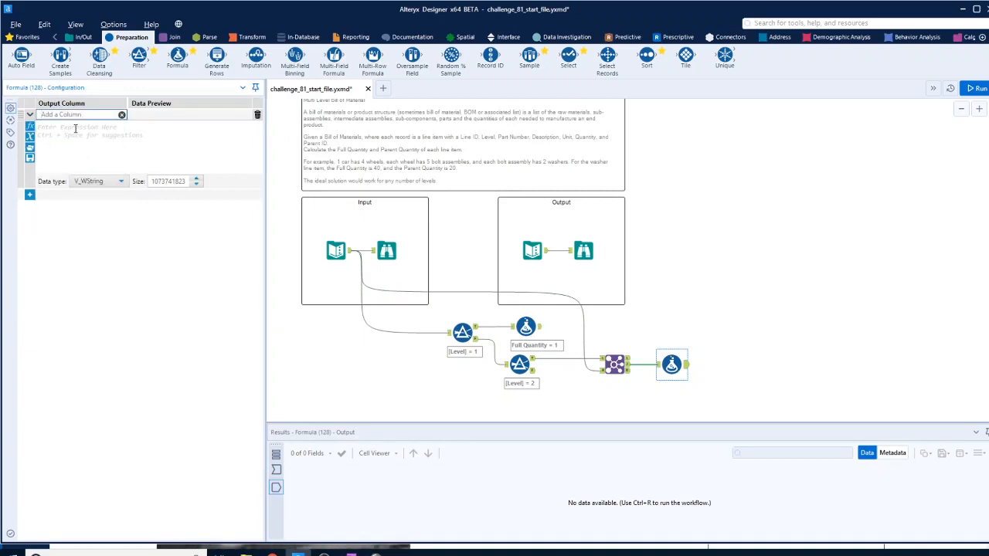
type("Full Quantity")
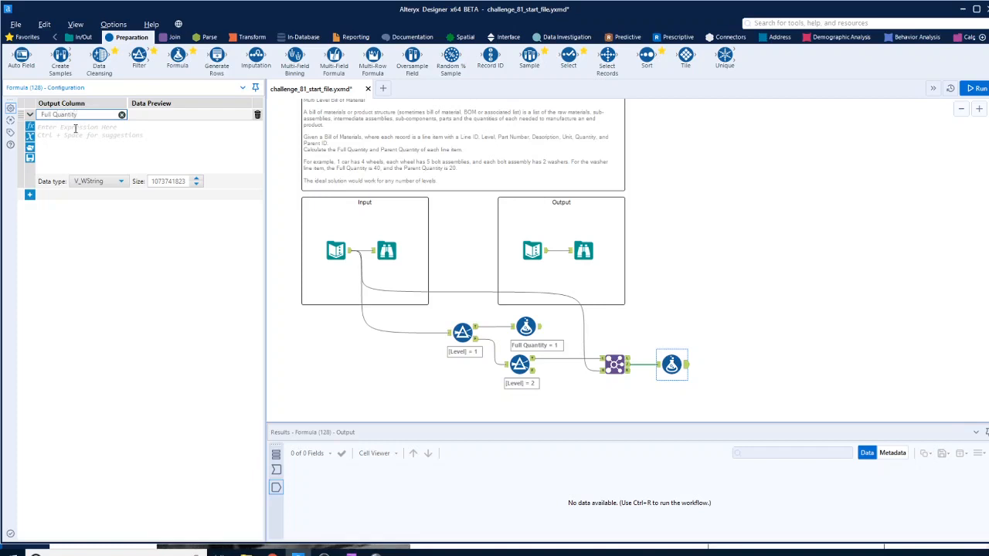
Enter the expression [Parent Quantity]*[Quantity] for the Full Quantity column
left_click(75, 128)
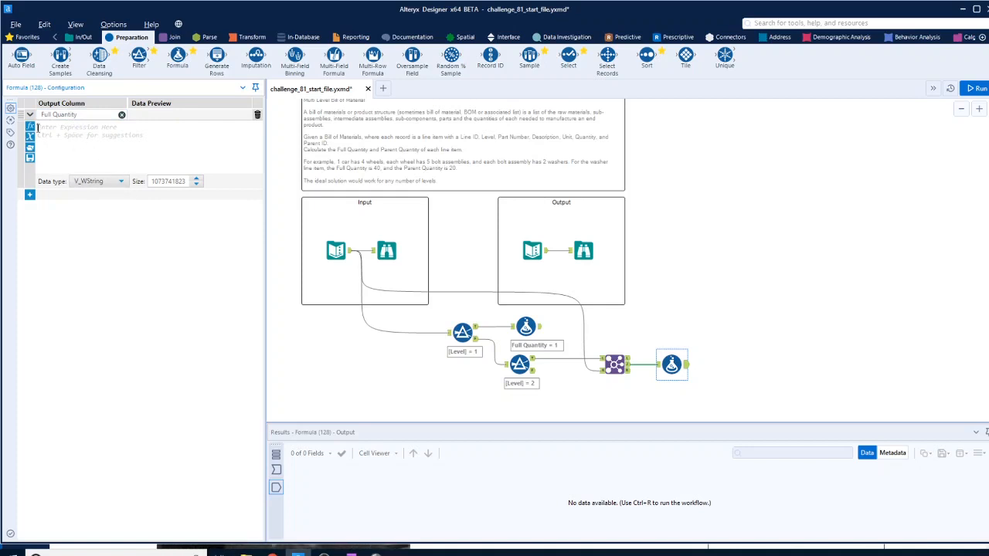
key("ctrl+space")
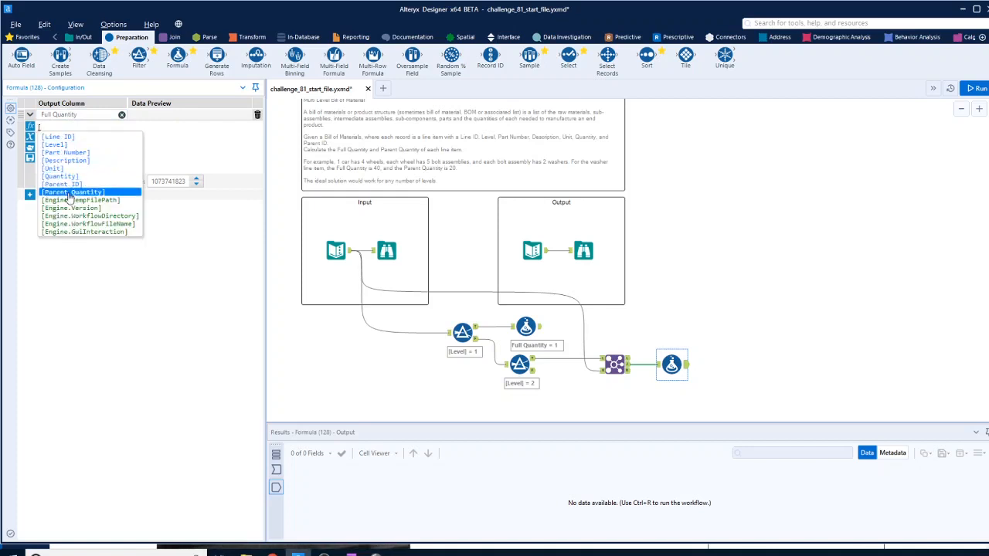
left_click(68, 192)
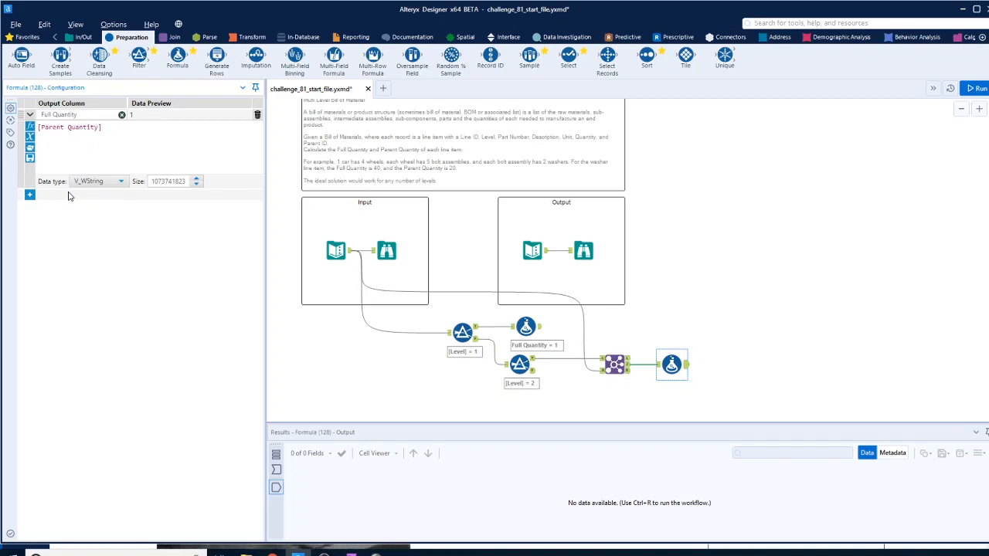
type("*")
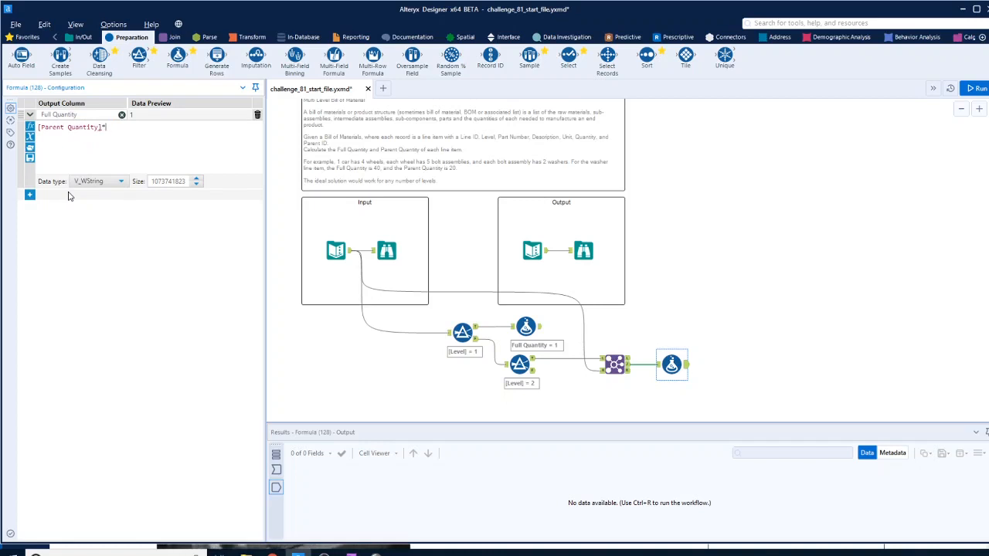
type("[")
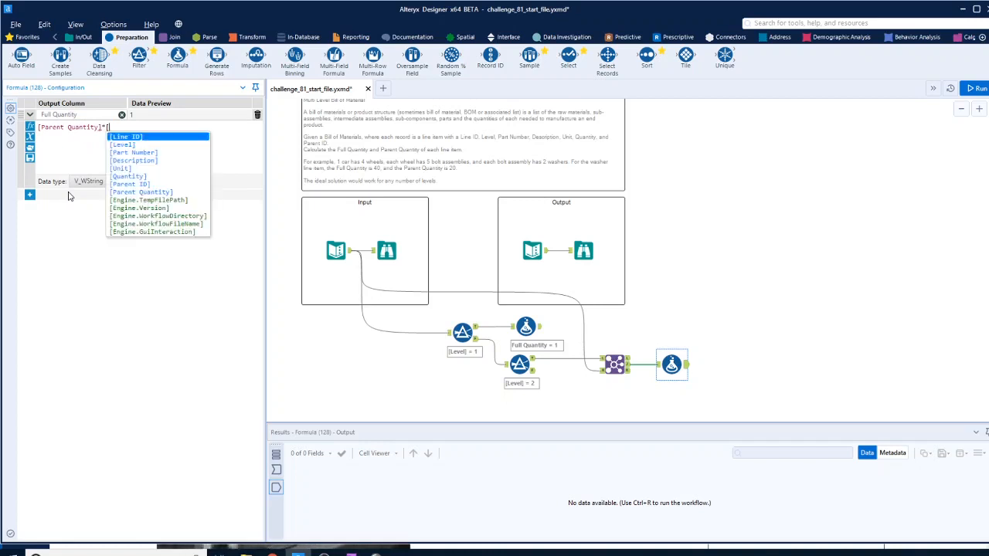
left_click(133, 178)
Set the Full Quantity column's data type to Int32, run the workflow and display the formula's output
left_click(120, 182)
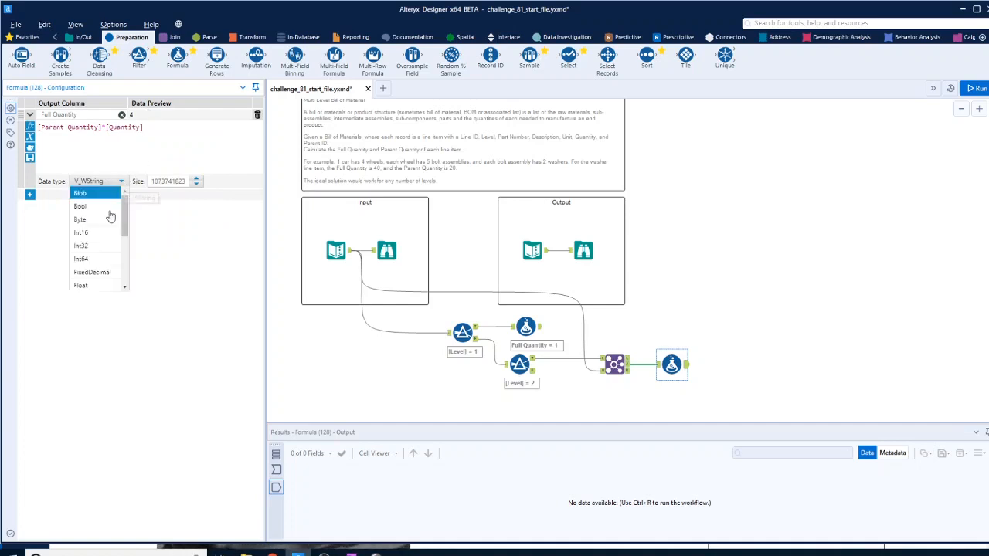
left_click(107, 244)
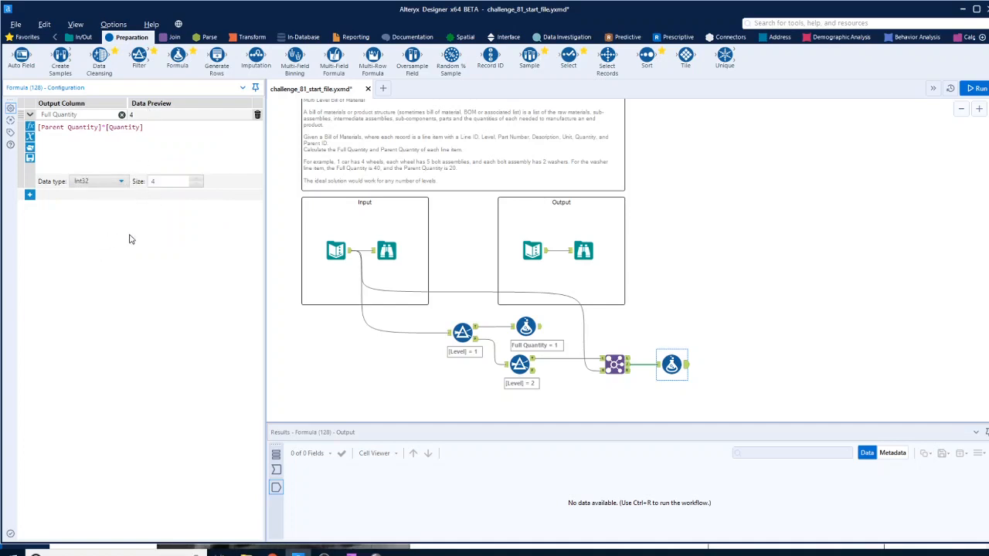
left_click(977, 89)
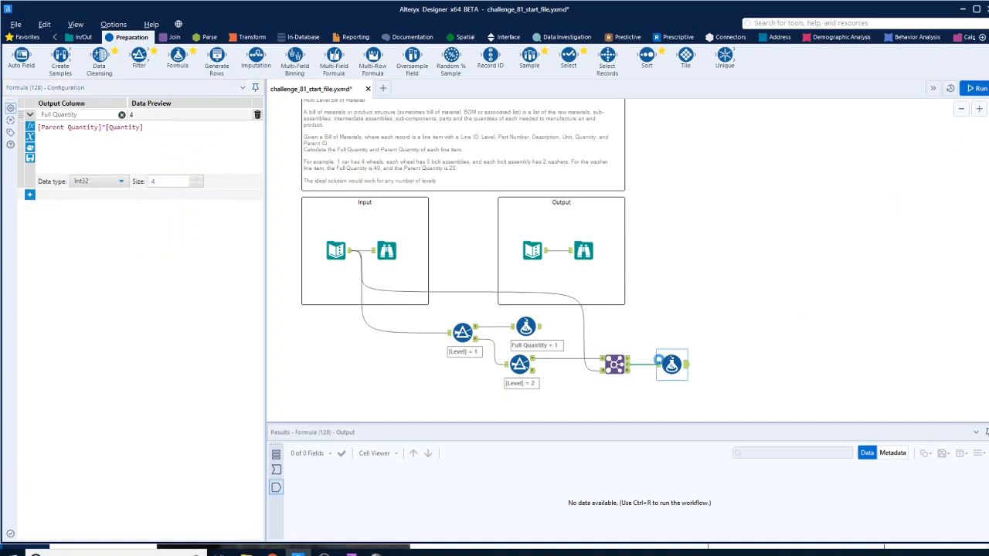
left_click(688, 369)
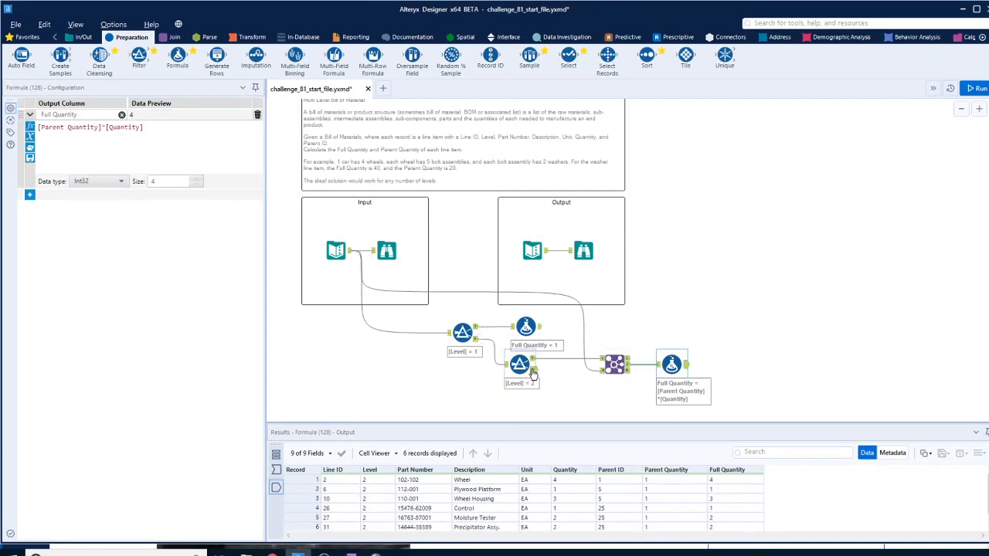
Duplicate the Level 2 Filter, Join and Formula tools below the originals and connect the Level 2 filter's false output to the copied filter
left_click(519, 364)
left_click_drag(499, 343, 715, 412)
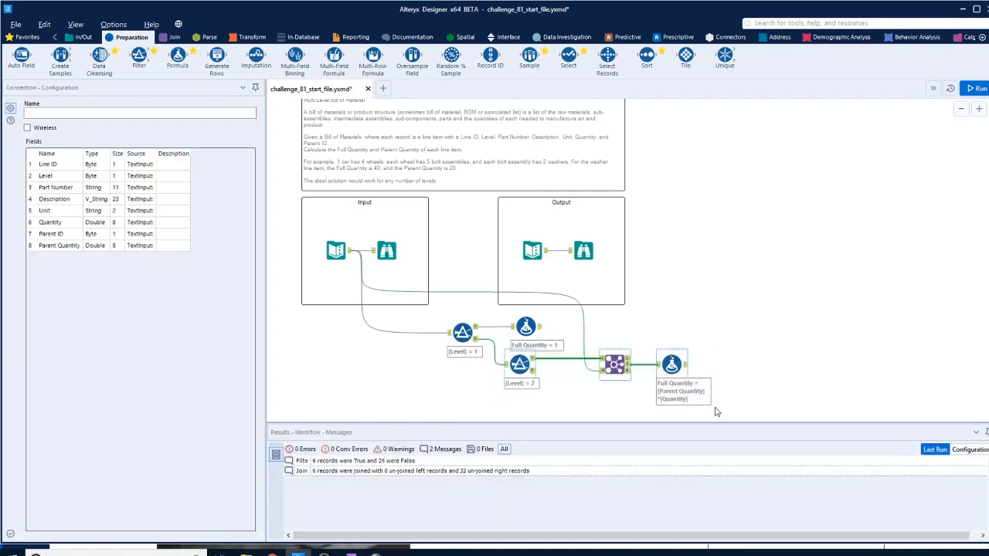
scroll(807, 381, "down", 2)
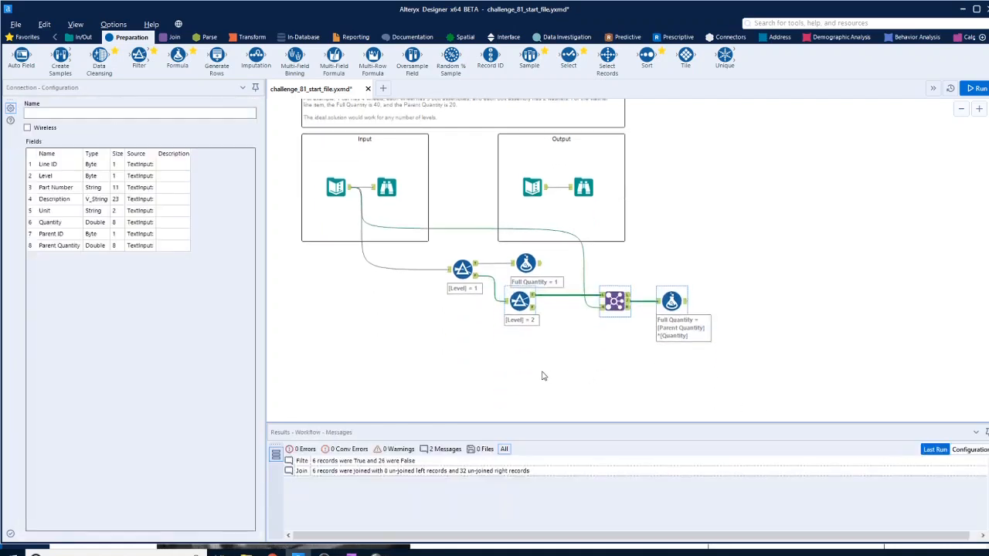
right_click(545, 375)
left_click(564, 378)
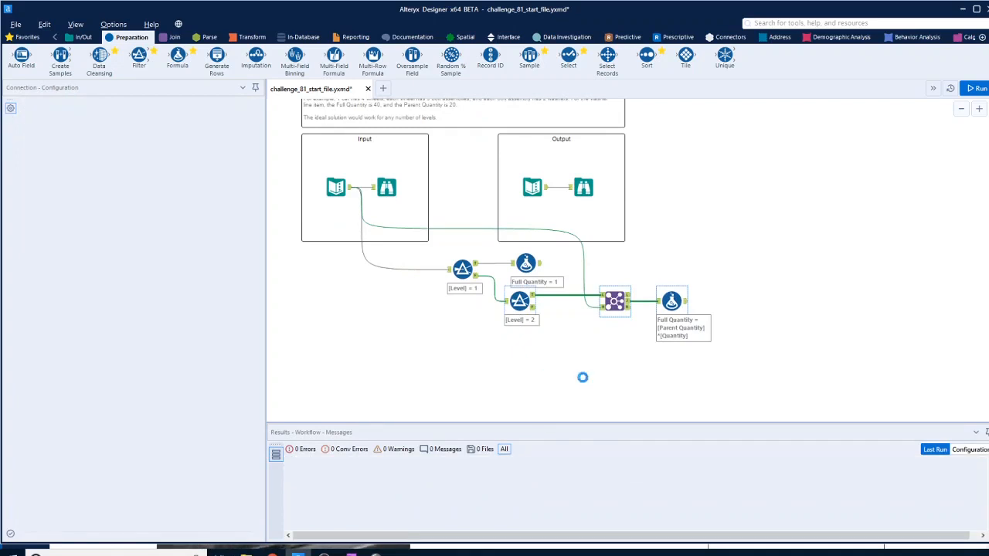
left_click_drag(558, 381, 558, 349)
left_click_drag(532, 307, 555, 352)
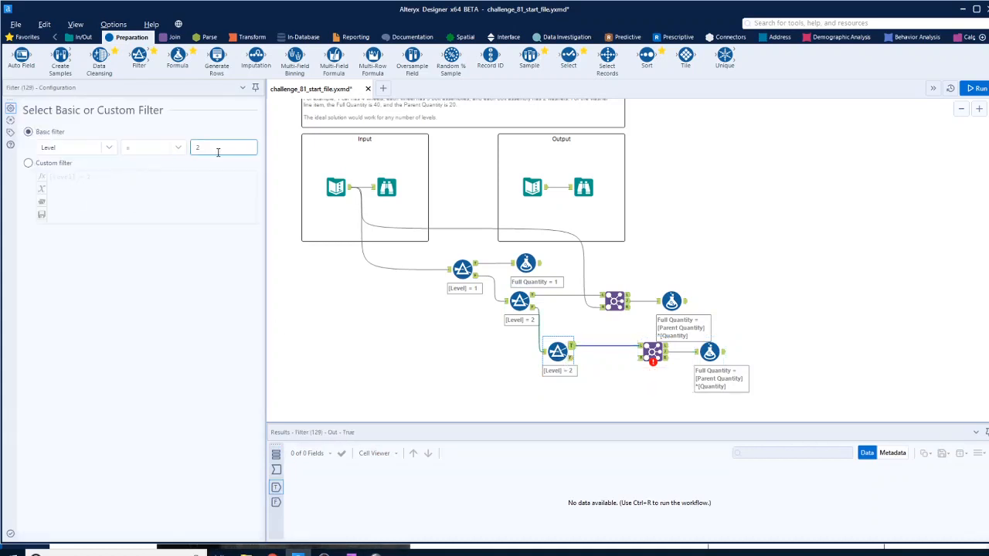
Set the copied filter to Level = 3, feed the Level 2 formula's output into the copied Join's right input, and run the workflow
left_click(898, 262)
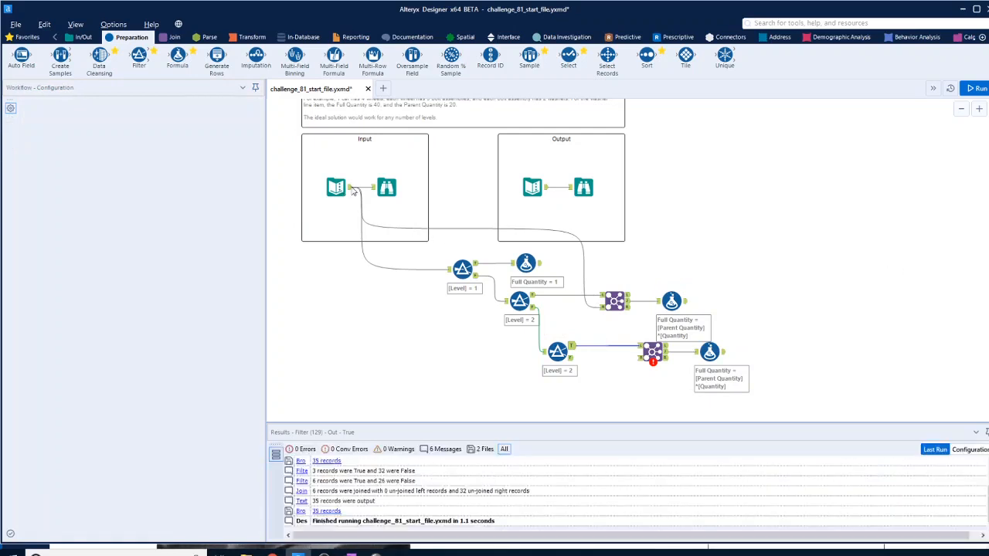
left_click_drag(684, 301, 641, 346)
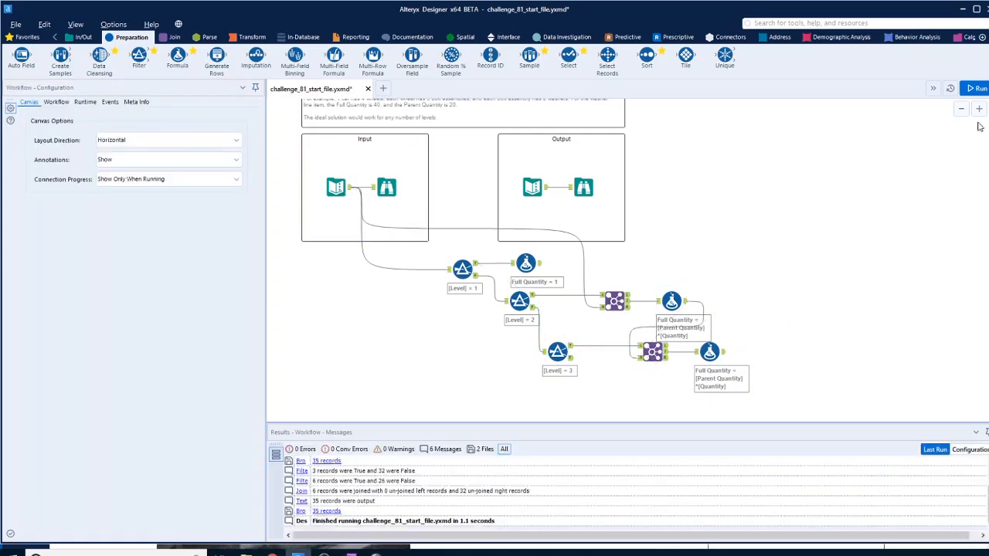
left_click(975, 88)
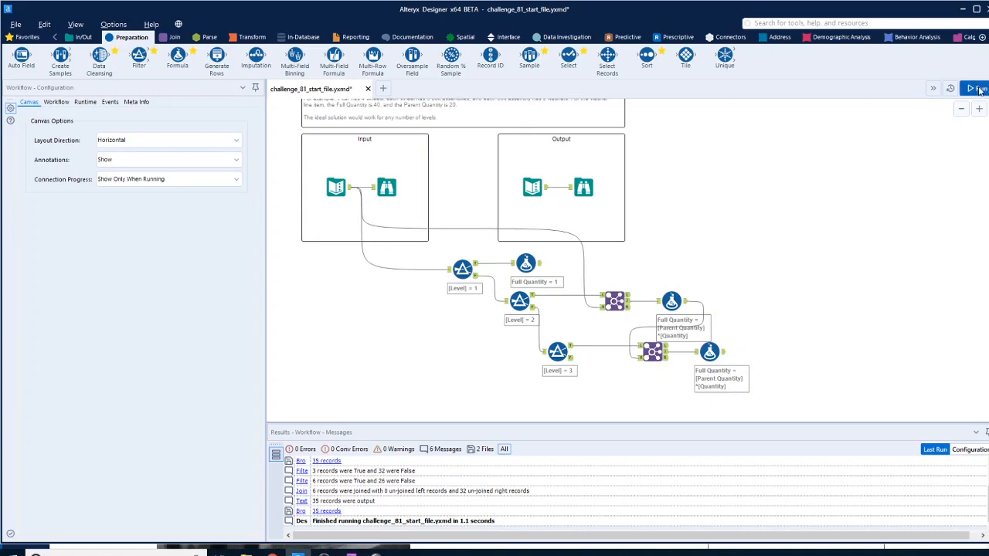
left_click(724, 354)
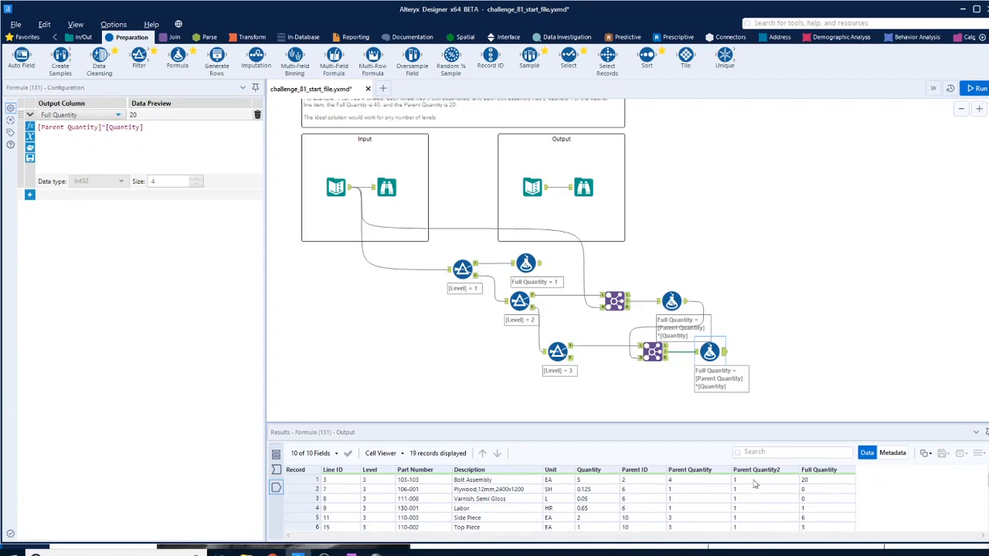
Exclude the right-side Parent Quantity field from the Level 3 Join's output, rerun the workflow and display the formula's output
left_click(653, 351)
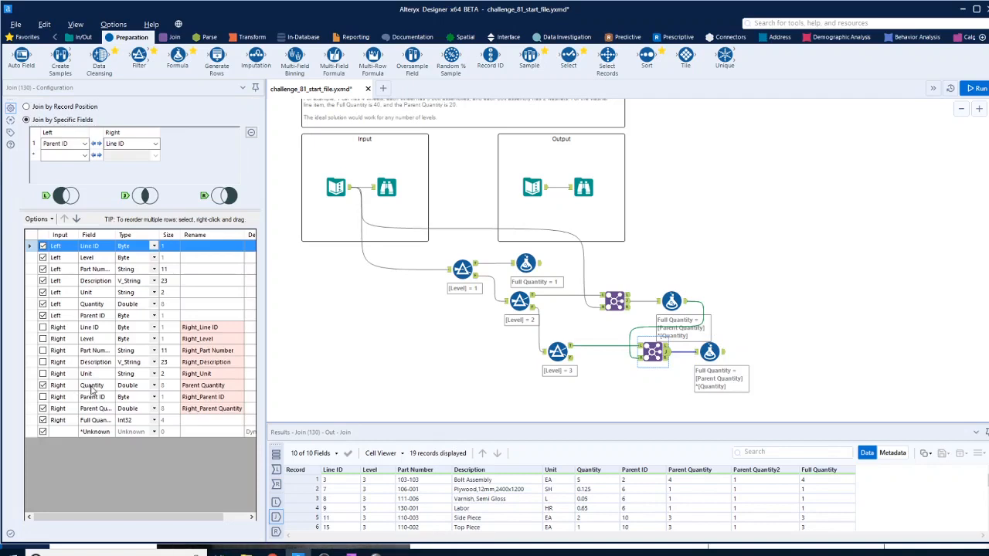
left_click(42, 385)
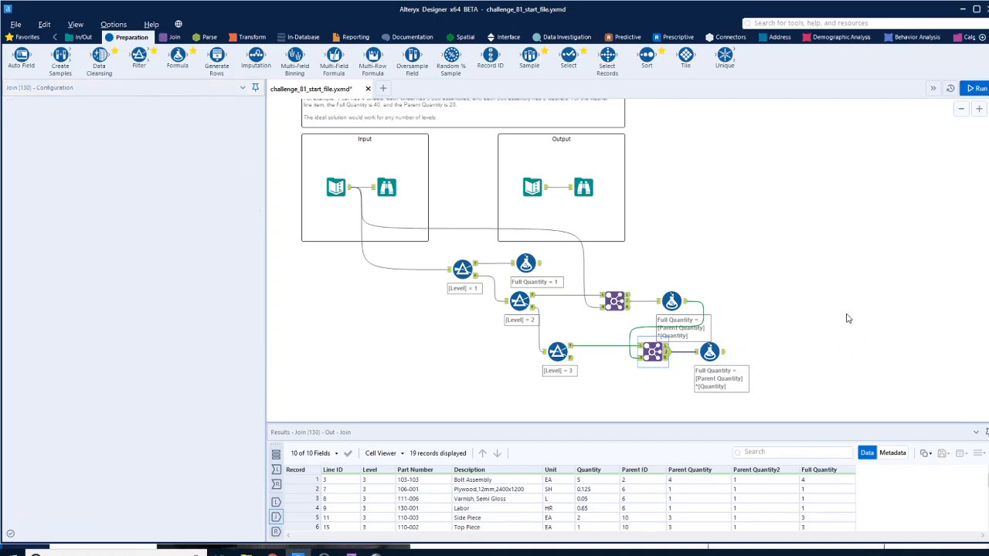
key("ctrl+r")
left_click(718, 352)
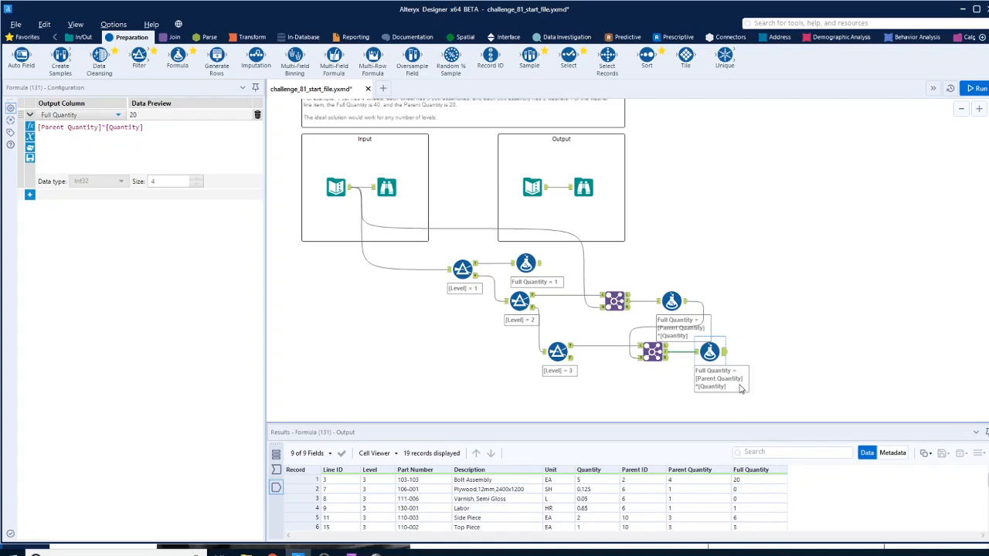
Duplicate the Level 3 Filter, Join and Formula tools below the originals and connect the Level 3 filter's false output to the copied filter
left_click_drag(516, 344, 738, 380)
scroll(788, 390, "down", 2)
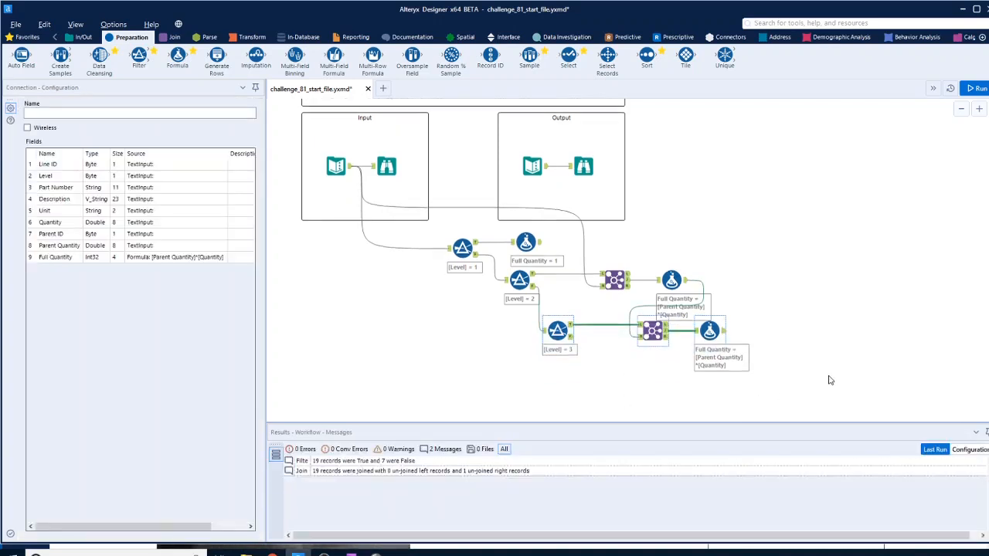
right_click(593, 365)
left_click(617, 366)
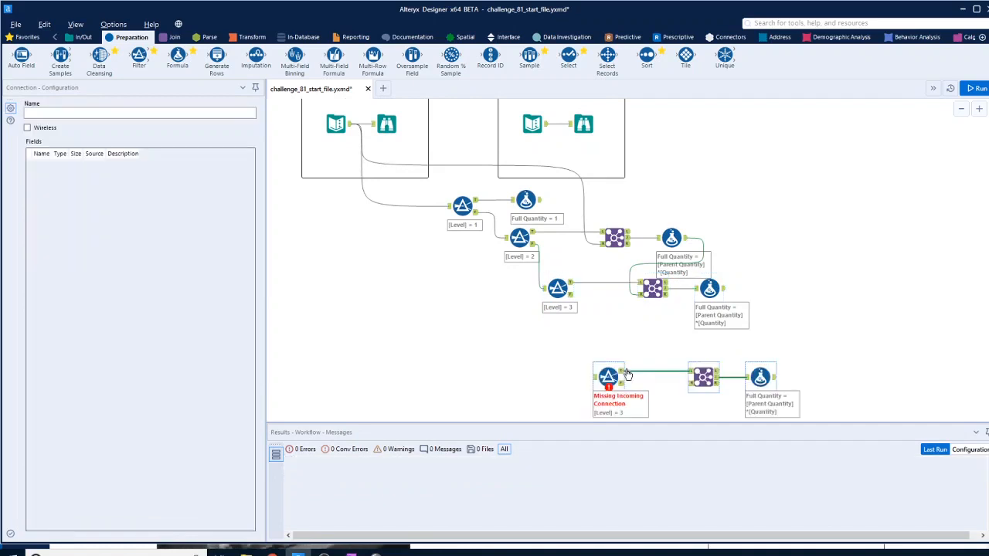
left_click_drag(610, 370, 622, 346)
left_click_drag(572, 295, 605, 351)
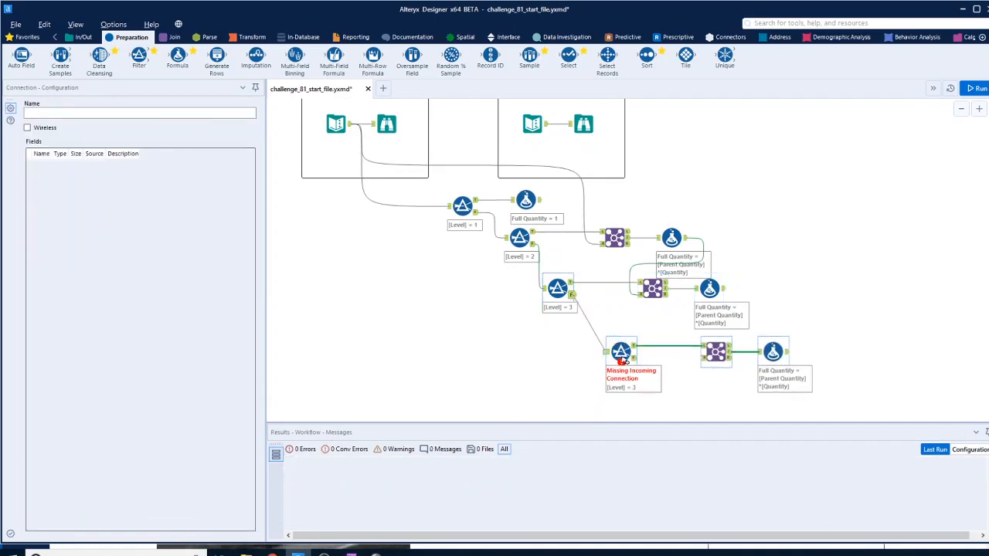
Set the newest copied filter to Level = 4, feed the Level 3 formula's output into the copied Join's right input, and run the workflow
left_click(620, 352)
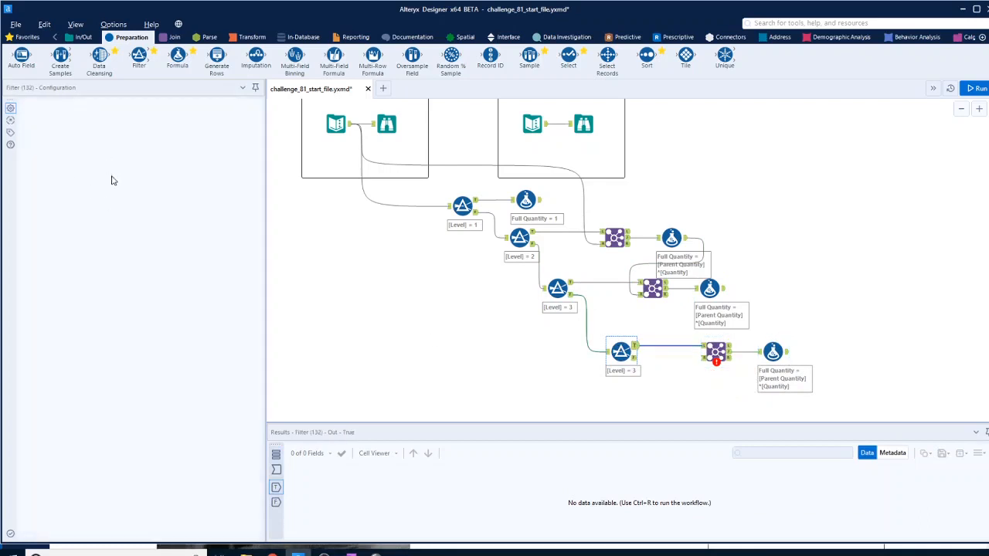
left_click(199, 147)
left_click_drag(199, 147, 193, 147)
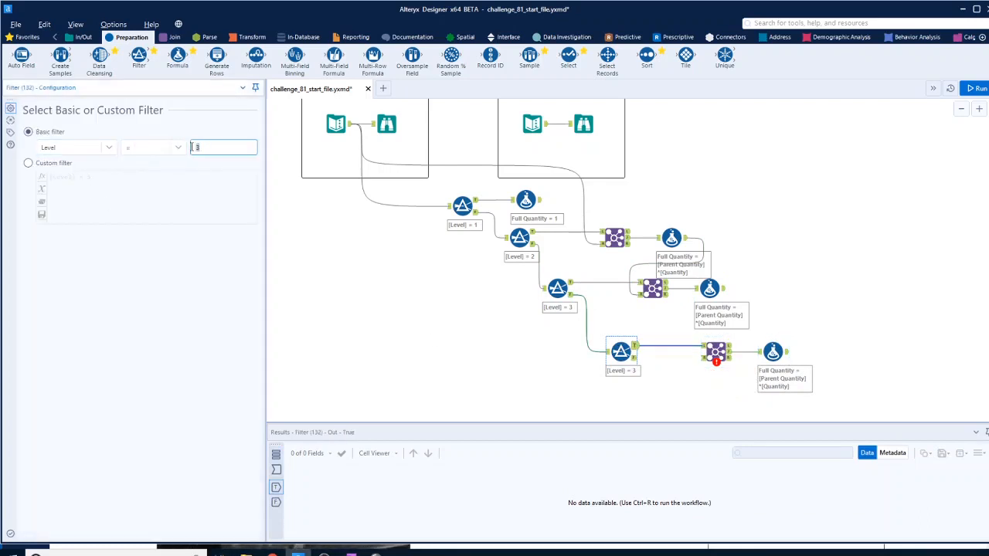
type("4")
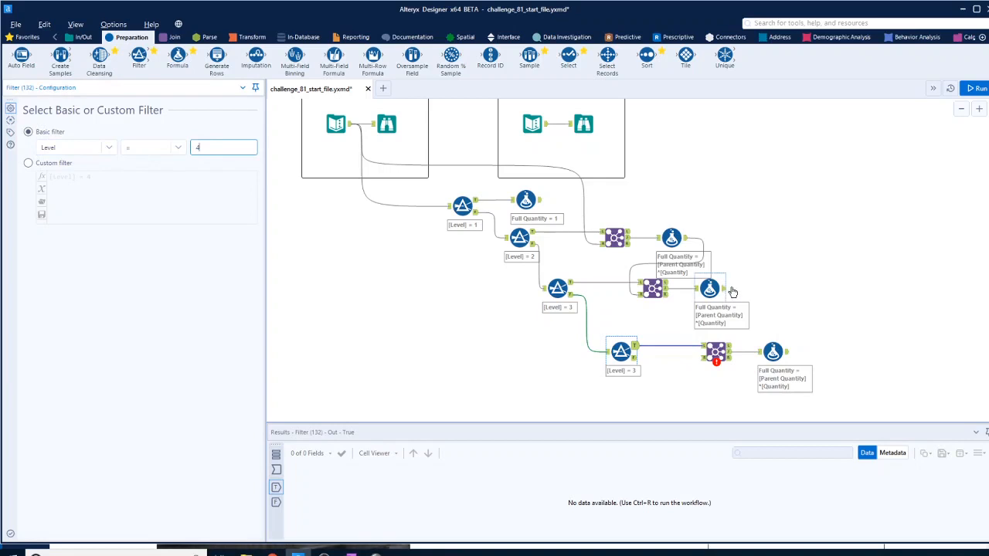
mouse_move(726, 292)
left_mouse_down()
mouse_move(716, 361)
mouse_move(706, 357)
left_mouse_up()
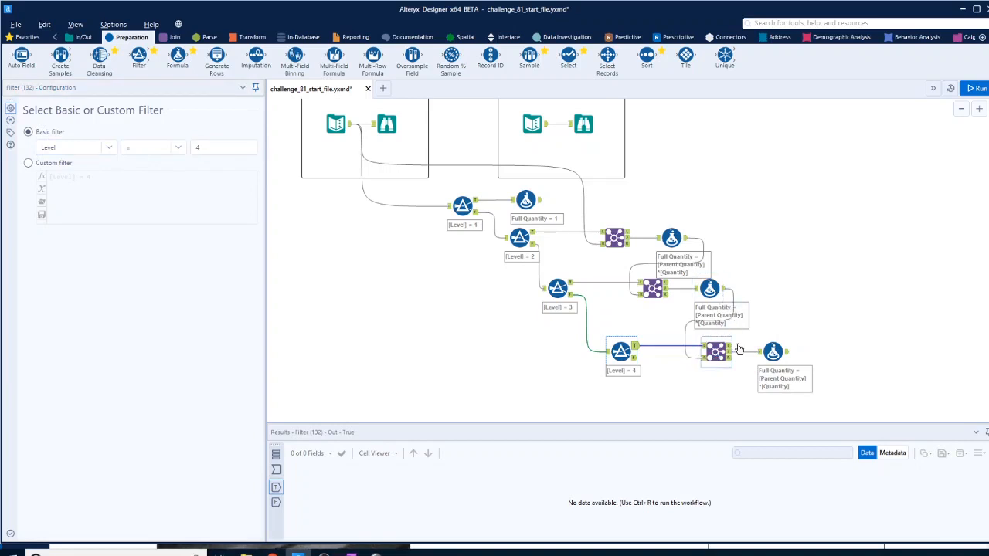
left_click(852, 331)
key("ctrl+r")
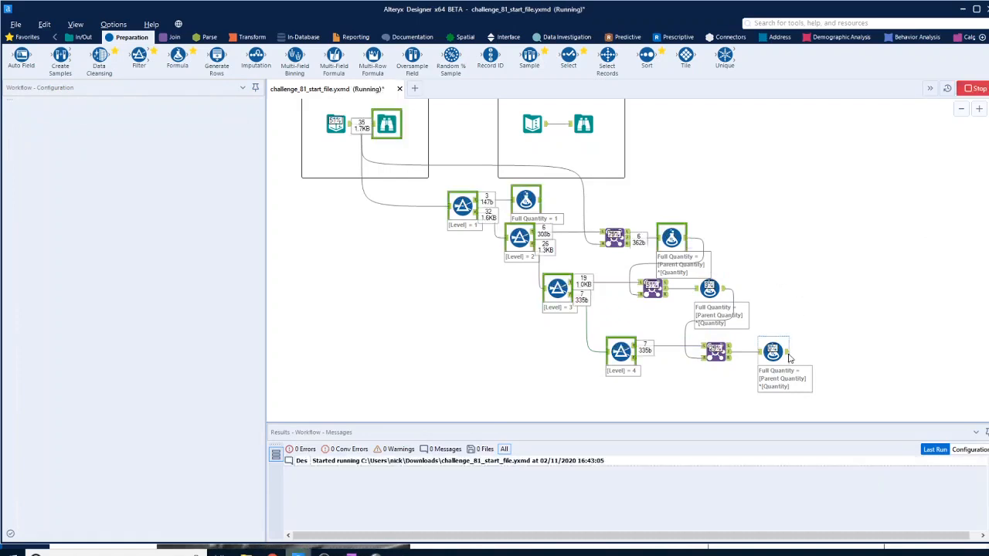
Review the Level 3 formula's quantities and exclude the right-side Quantity field from the Level 3 Join's output
left_click(784, 354)
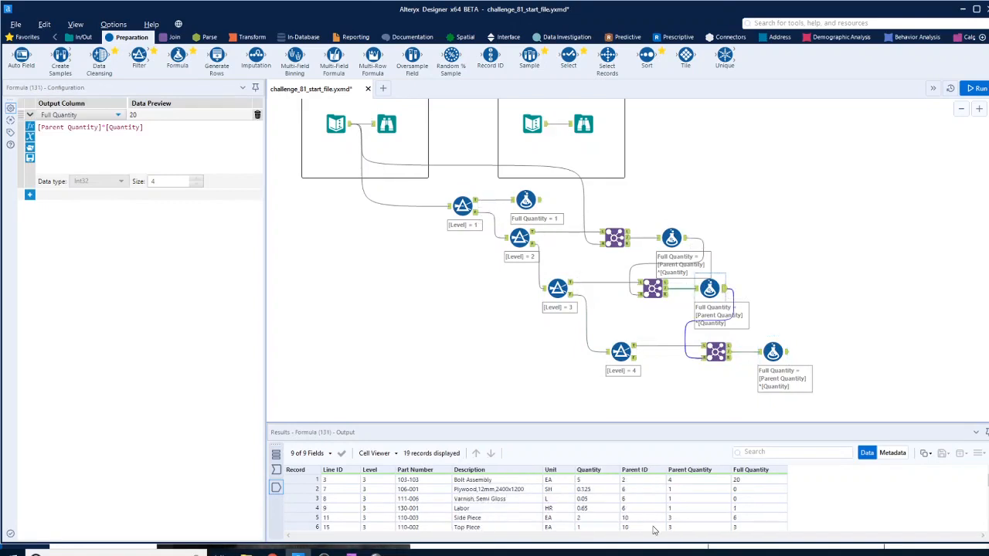
left_click(597, 521)
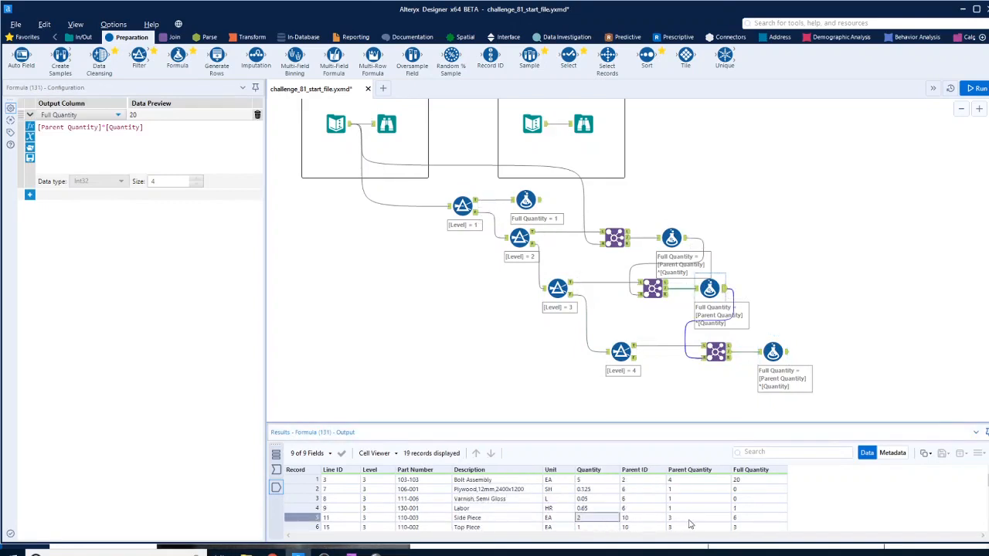
left_click(740, 521)
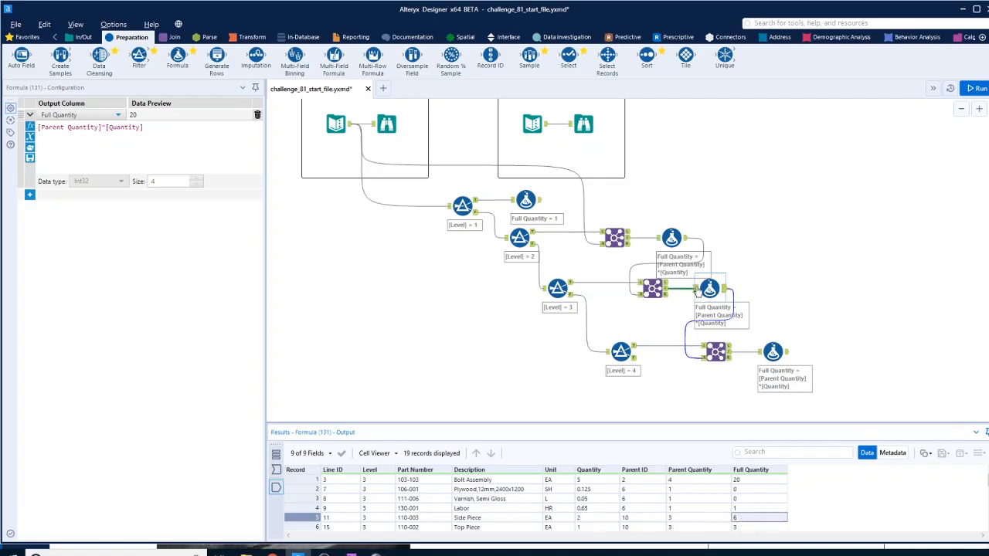
left_click(653, 288)
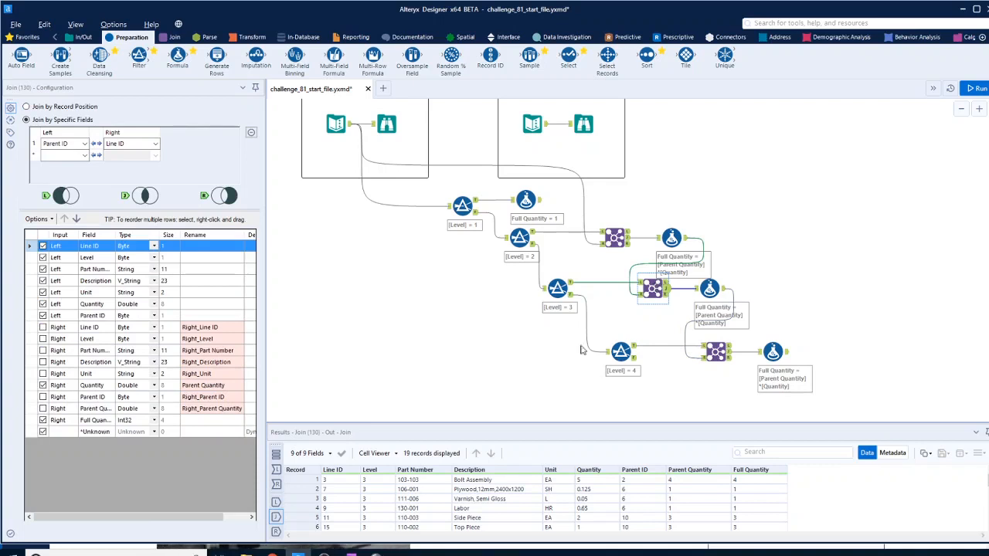
left_click(43, 384)
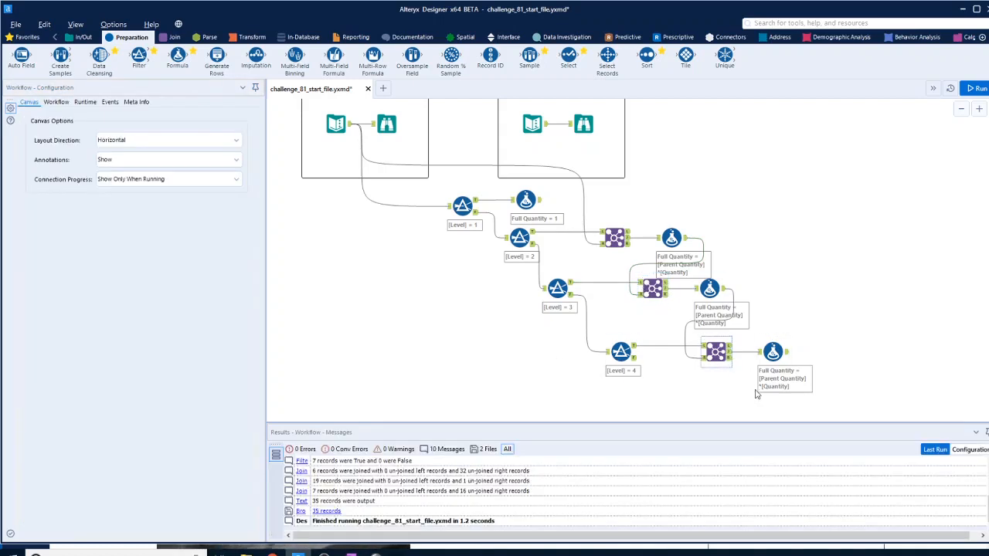
In the Level 4 Join, exclude right-side Quantity and rename right-side Full Quantity to Parent Quantity, rerun the workflow and check the formula's output
left_click(716, 352)
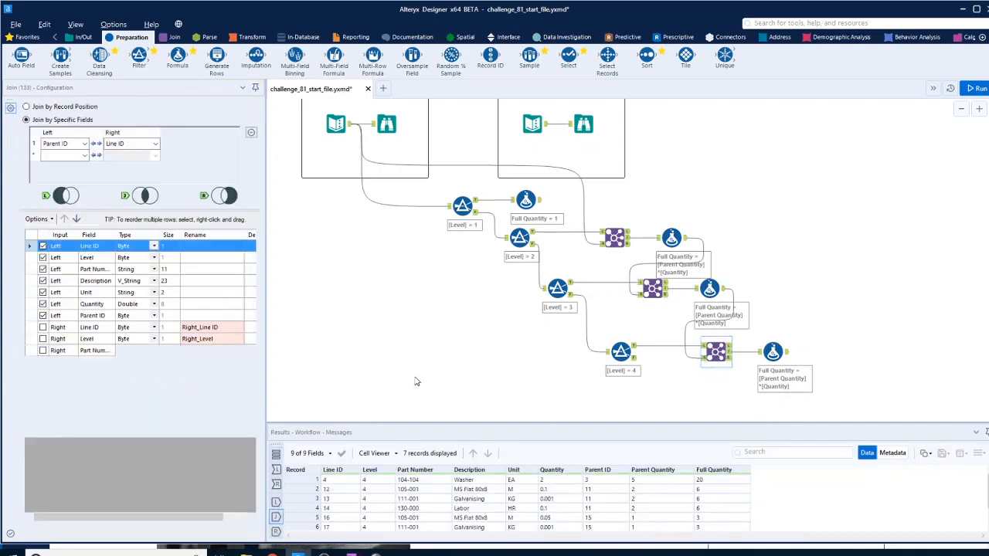
left_click(44, 387)
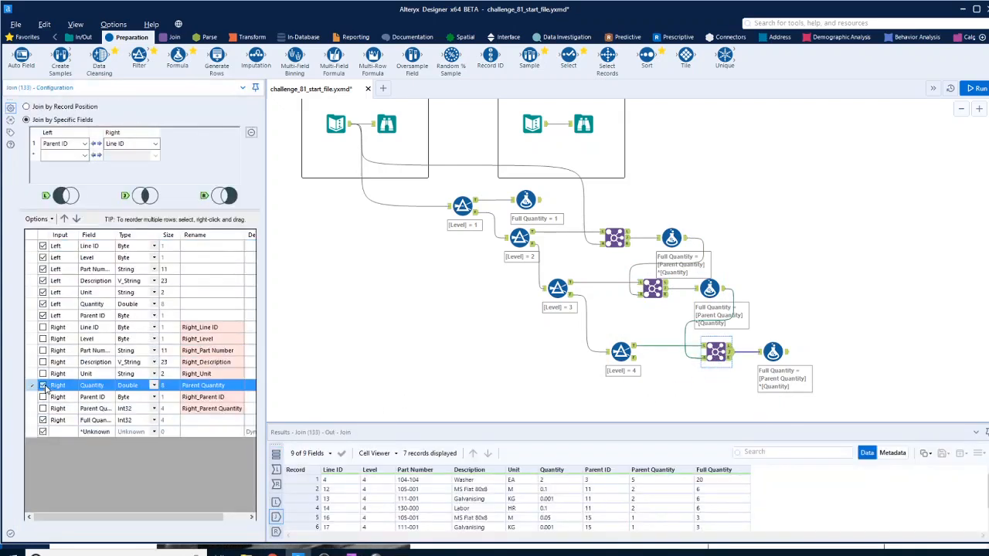
left_click(198, 420)
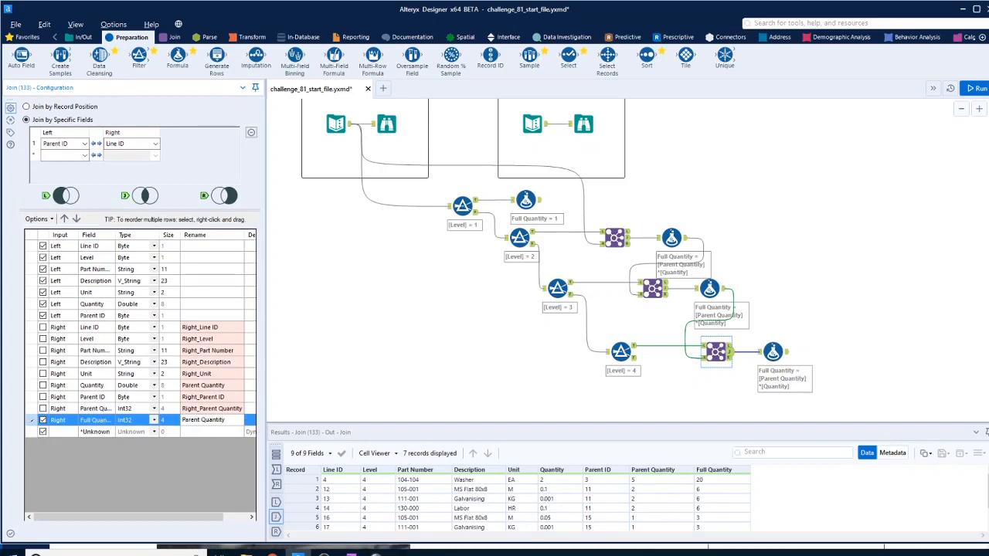
key("ctrl+r")
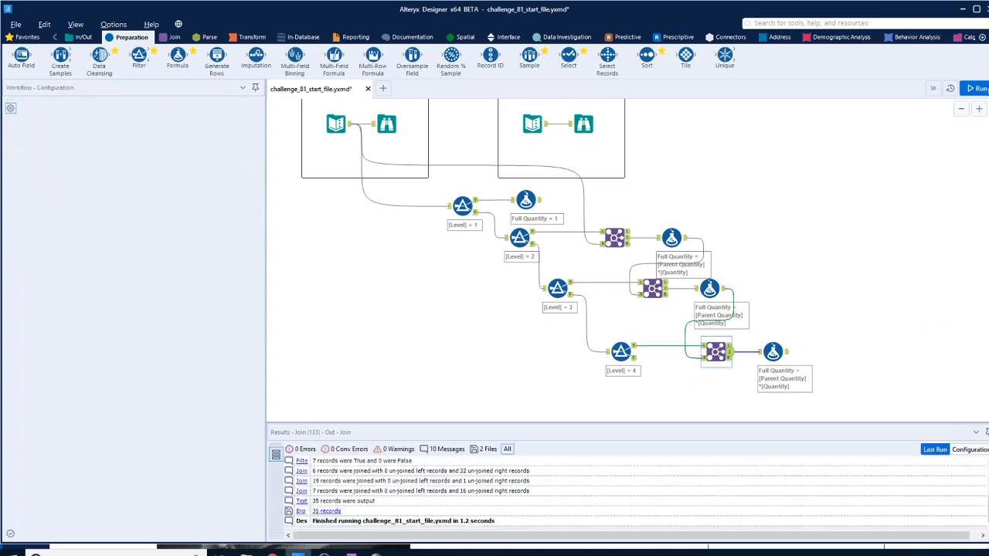
key("ctrl+r")
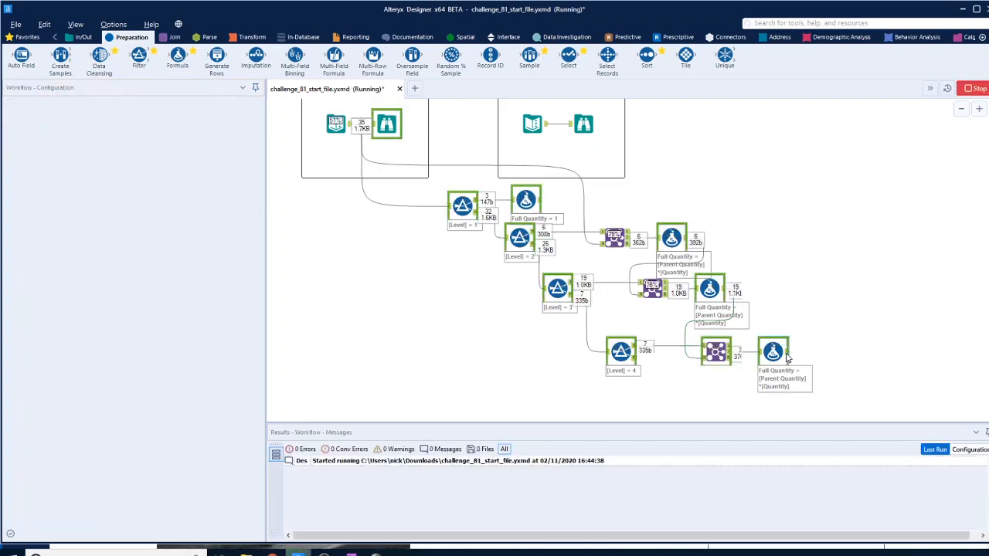
left_click(784, 354)
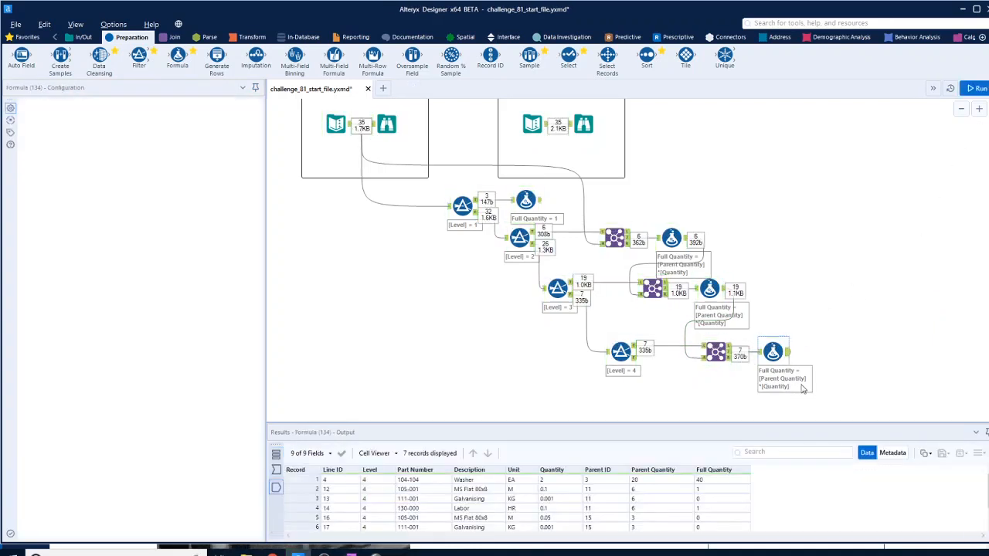
left_click(722, 483)
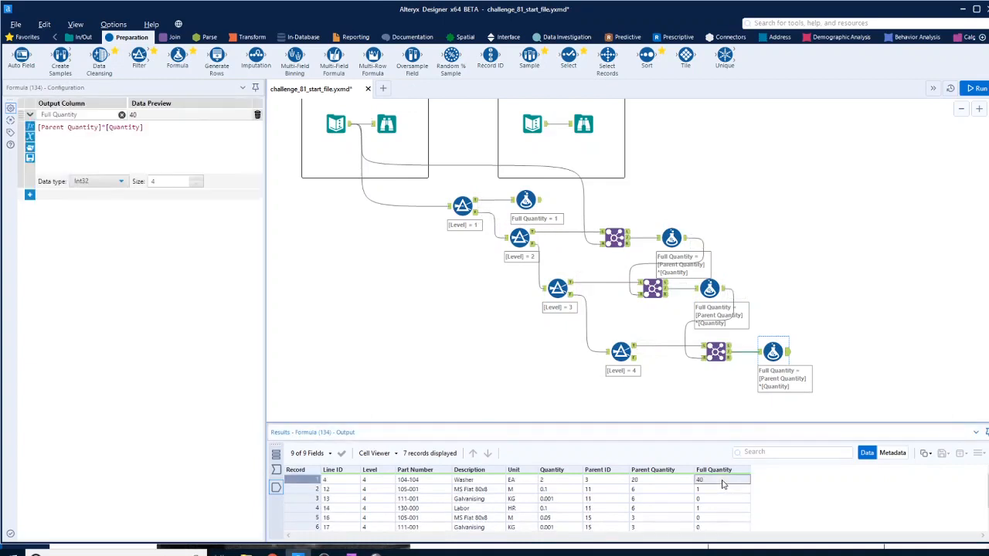
left_click(718, 489)
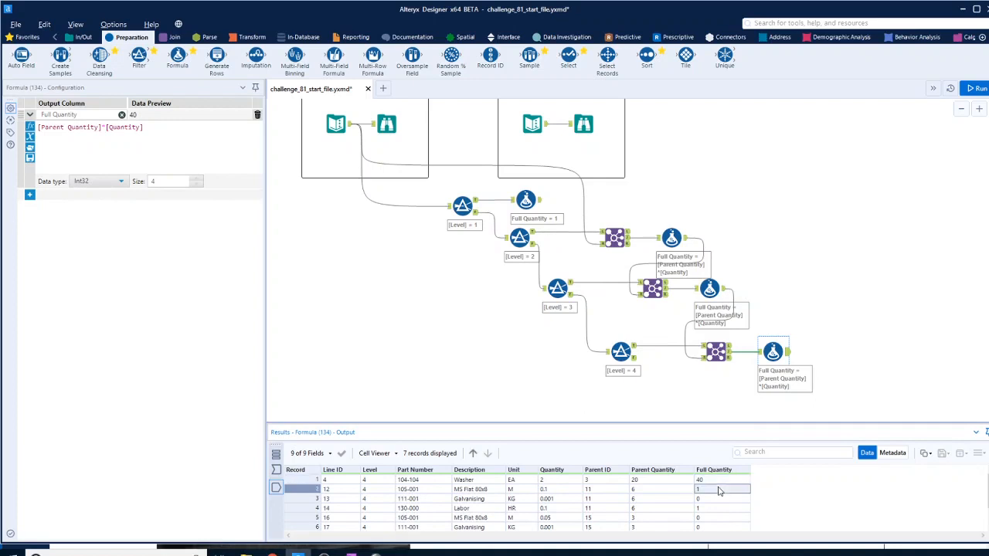
left_click(648, 494)
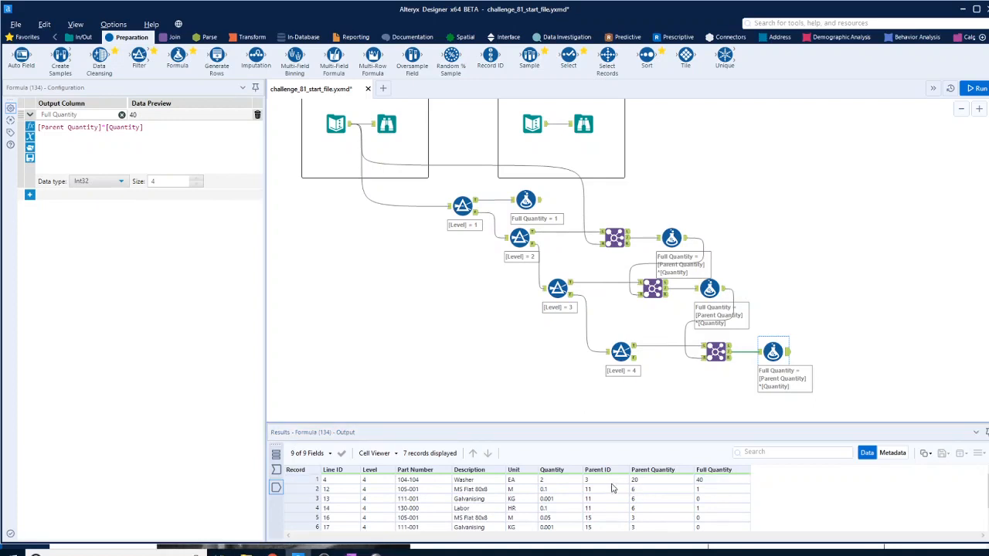
left_click(719, 493)
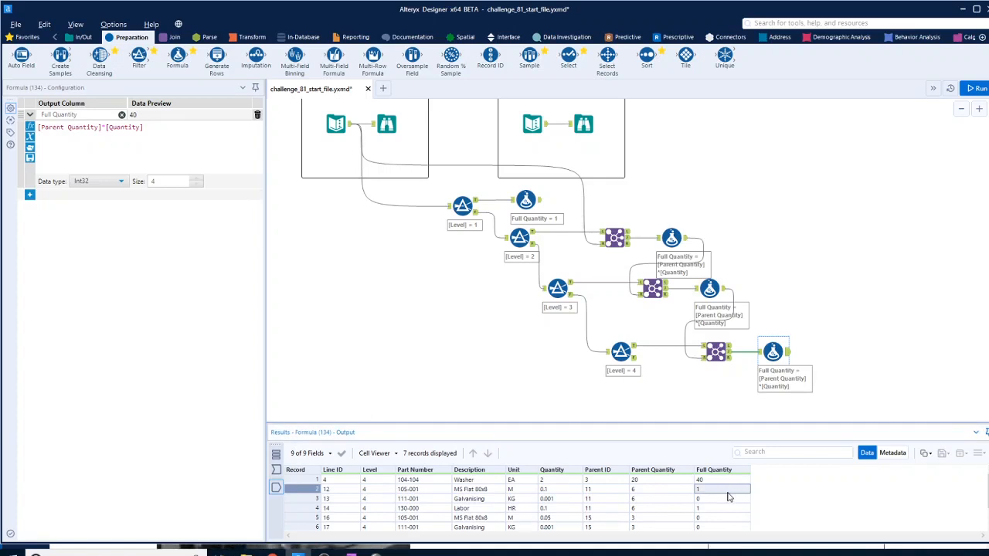
Change the Full Quantity data type to Double in the Level 3 and Level 2 Formula tools
left_click(709, 289)
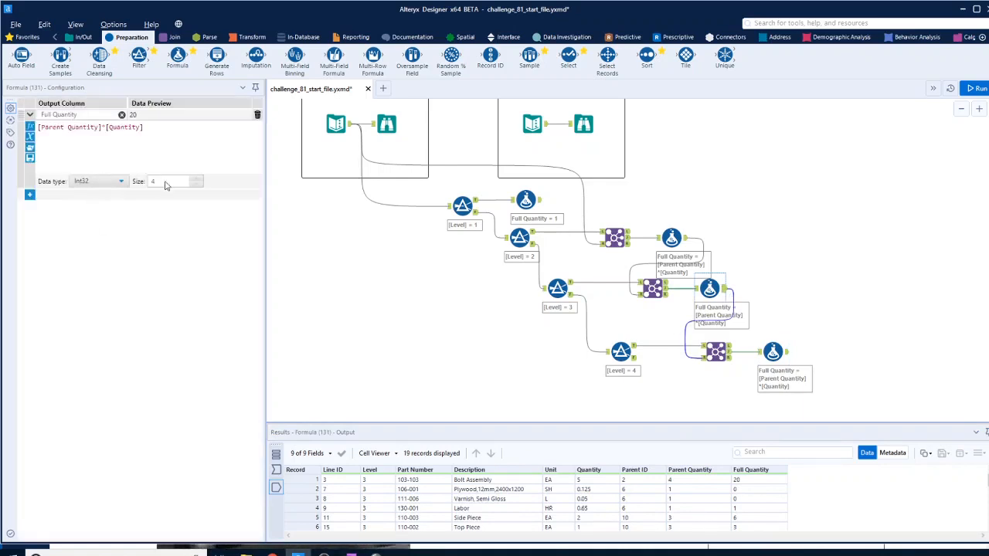
left_click(121, 183)
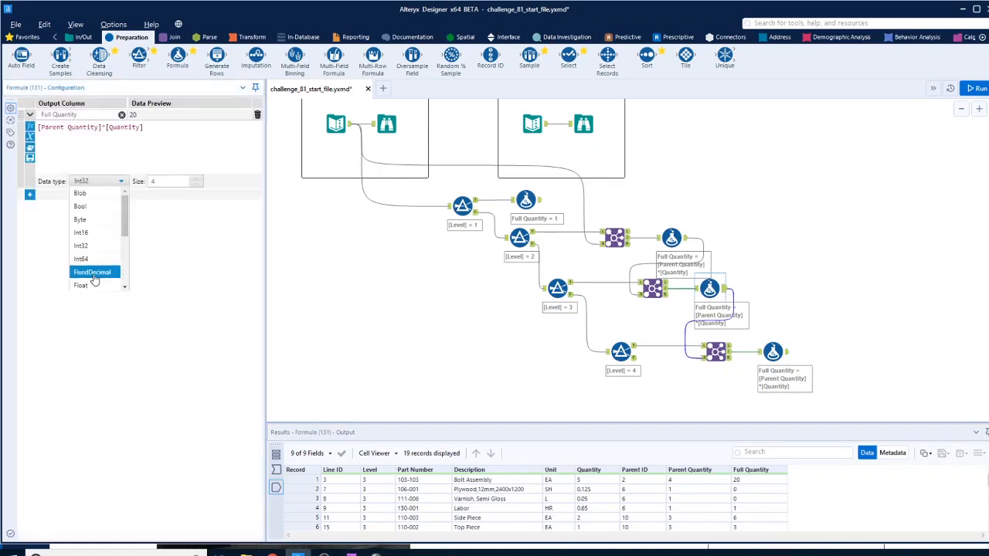
scroll(95, 278, "down", 1)
left_click(89, 248)
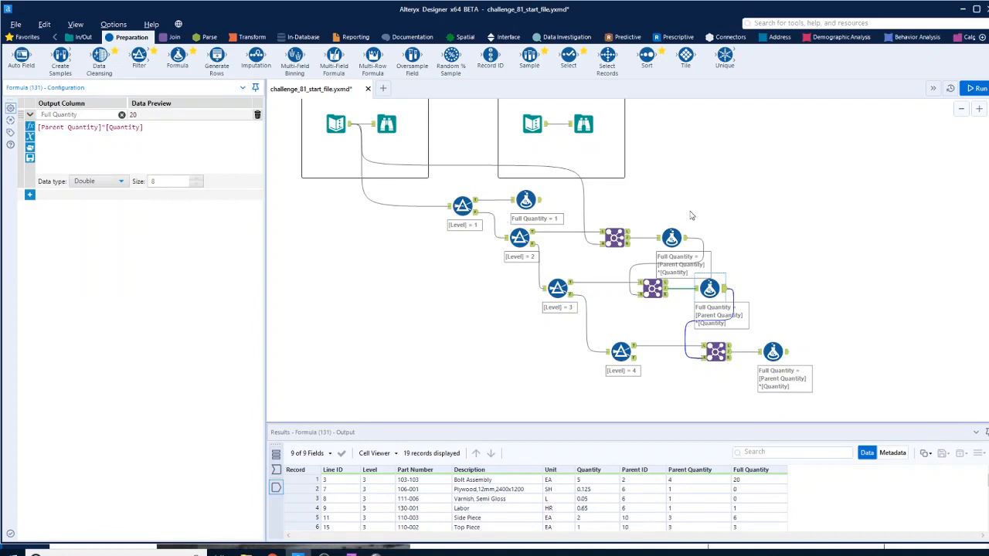
left_click(671, 237)
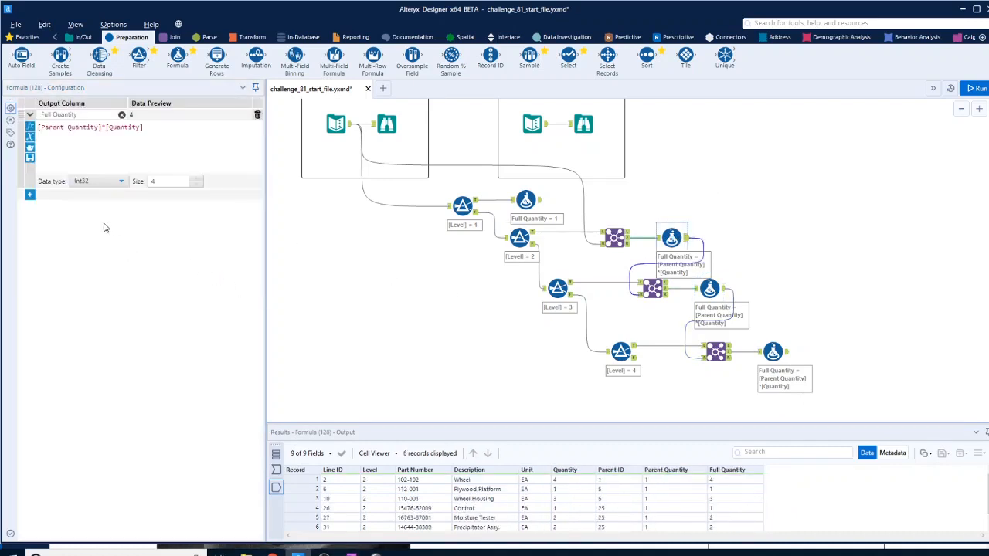
left_click(121, 183)
scroll(93, 255, "down", 1)
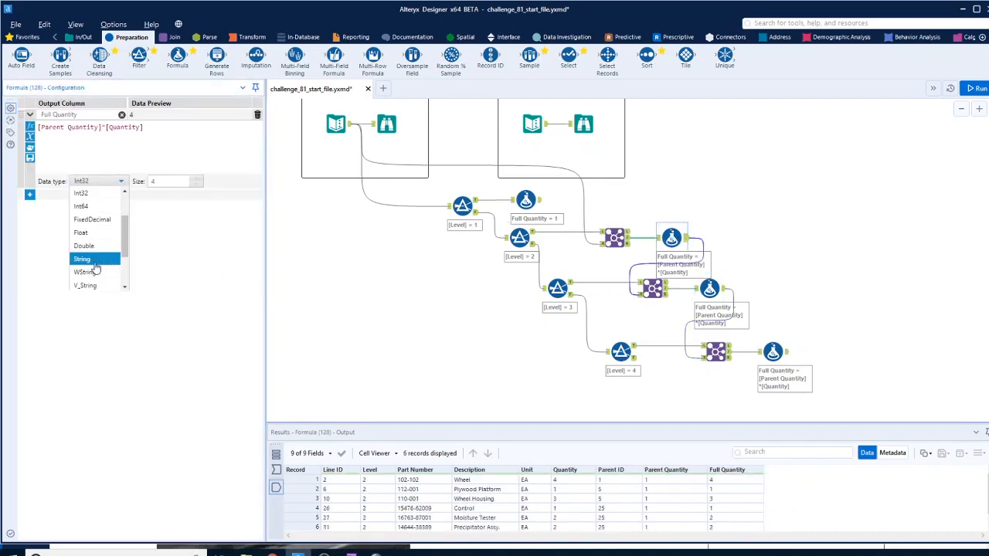
left_click(91, 249)
Change the Full Quantity data type to Double in the Level 4 and Level 1 Formula tools and rerun the workflow
left_click(772, 352)
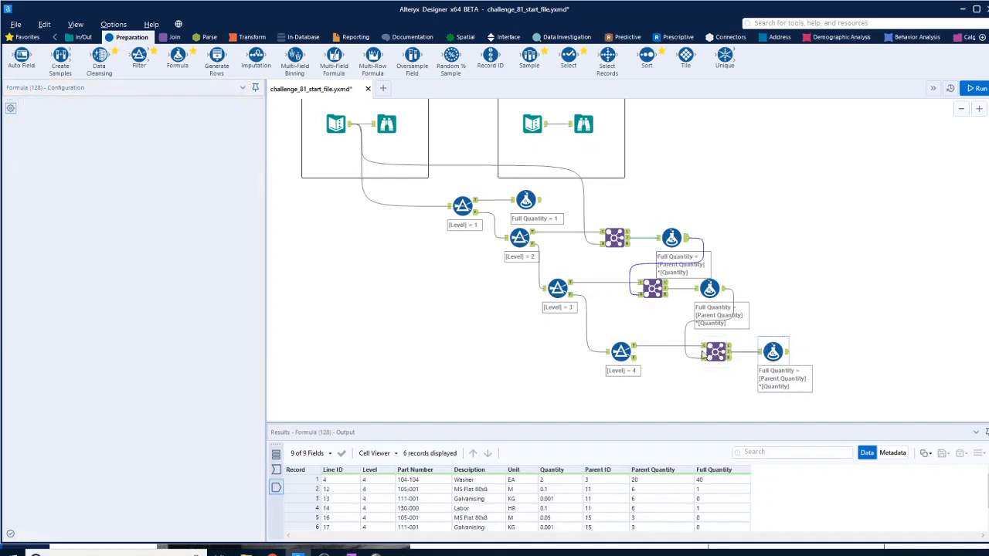
left_click(101, 183)
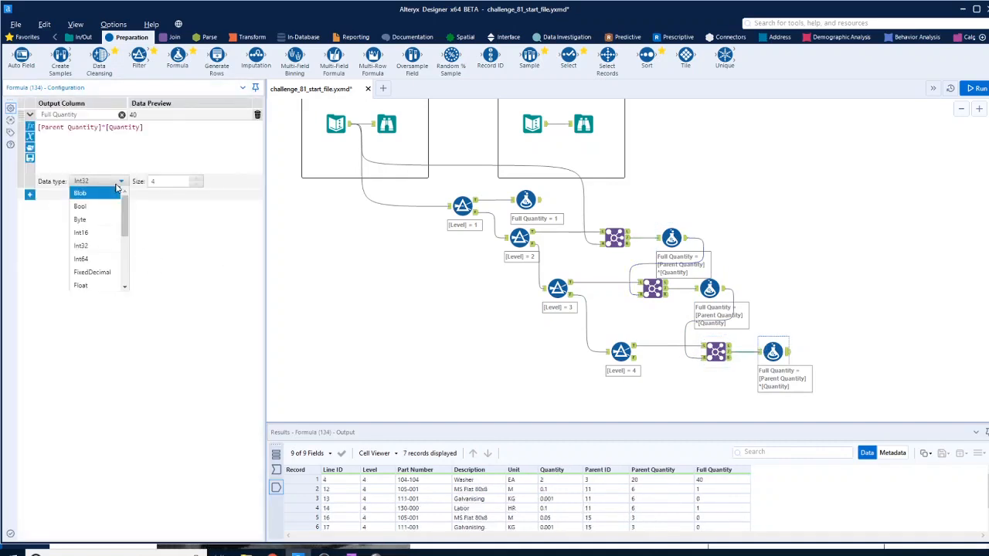
scroll(94, 247, "down", 1)
left_click(94, 246)
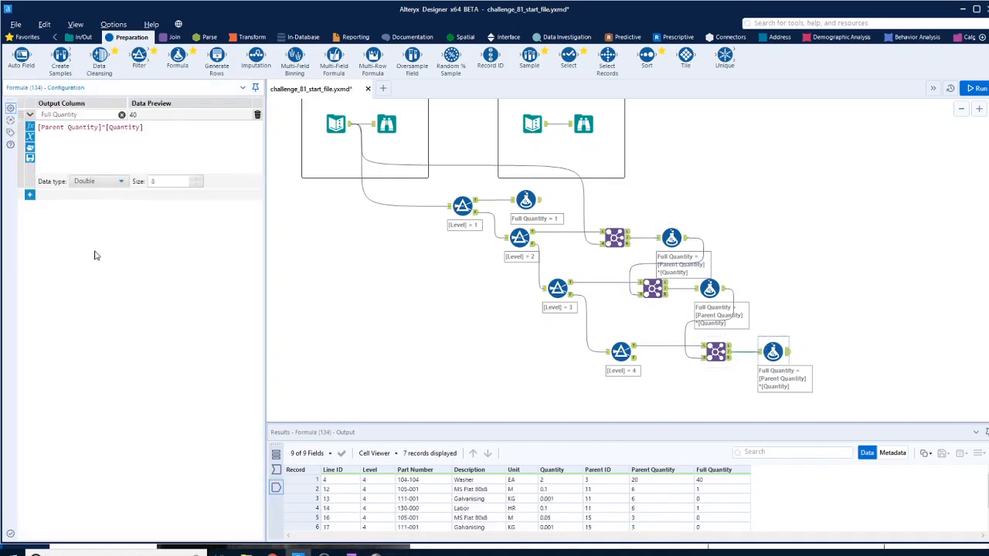
left_click(526, 200)
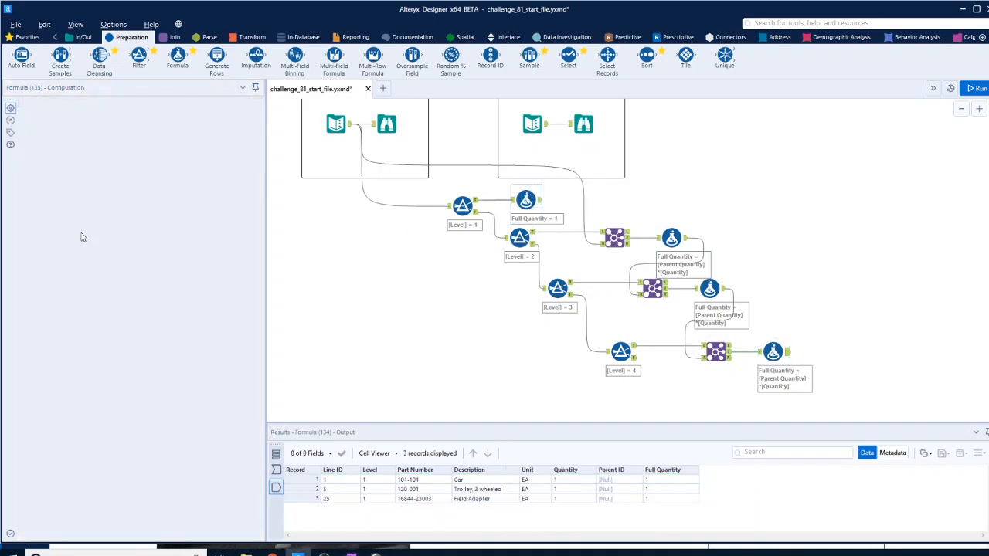
left_click(115, 183)
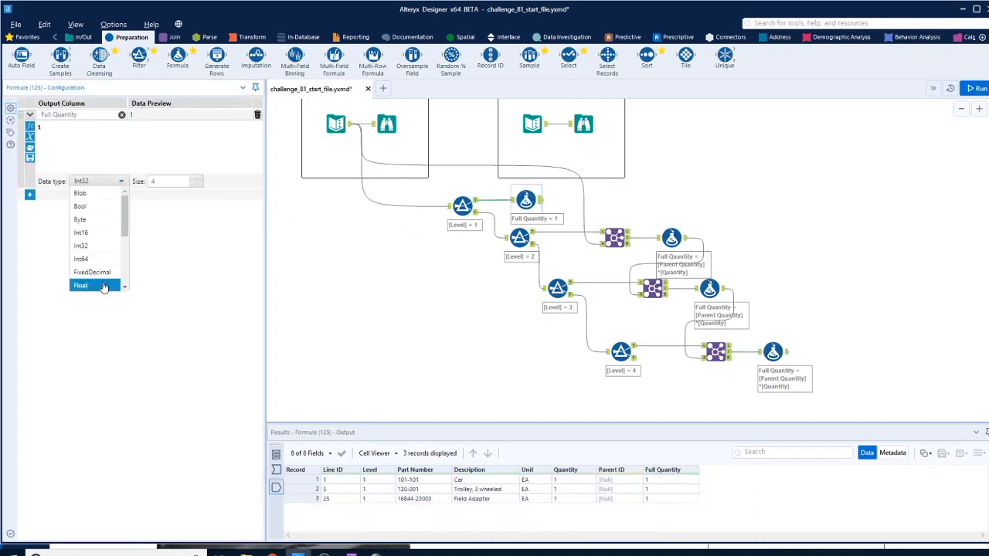
scroll(104, 278, "down", 1)
left_click(96, 245)
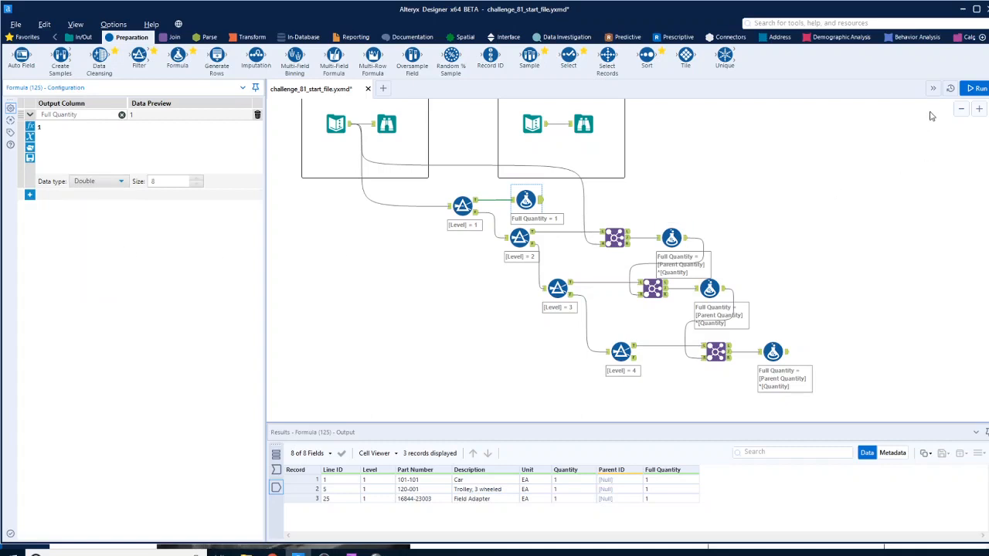
left_click(976, 90)
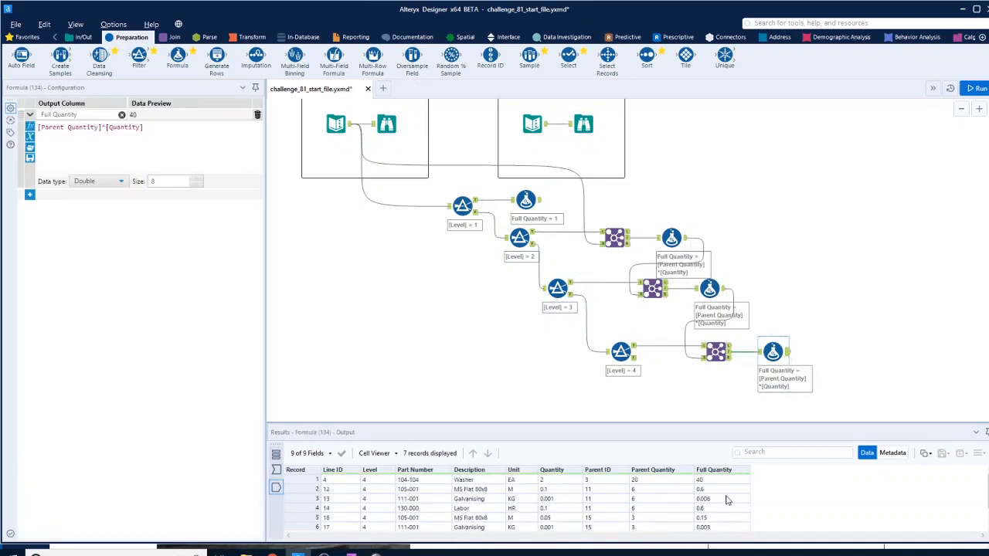
Add a Union tool and connect the Level 1, Level 2, Level 3 and Level 4 Formula outputs to it
left_click(170, 37)
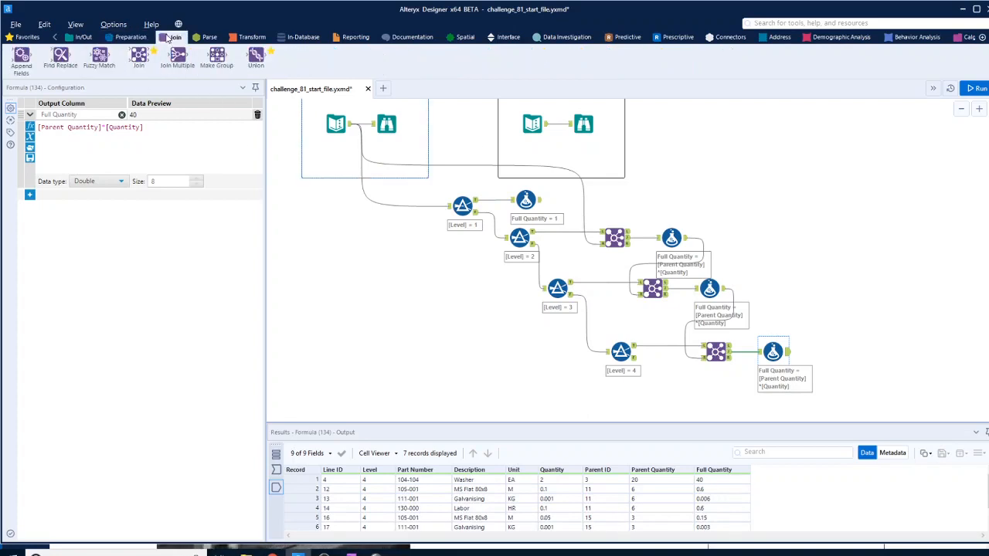
left_click_drag(251, 61, 887, 232)
left_click_drag(539, 202, 873, 231)
key("ctrl+r")
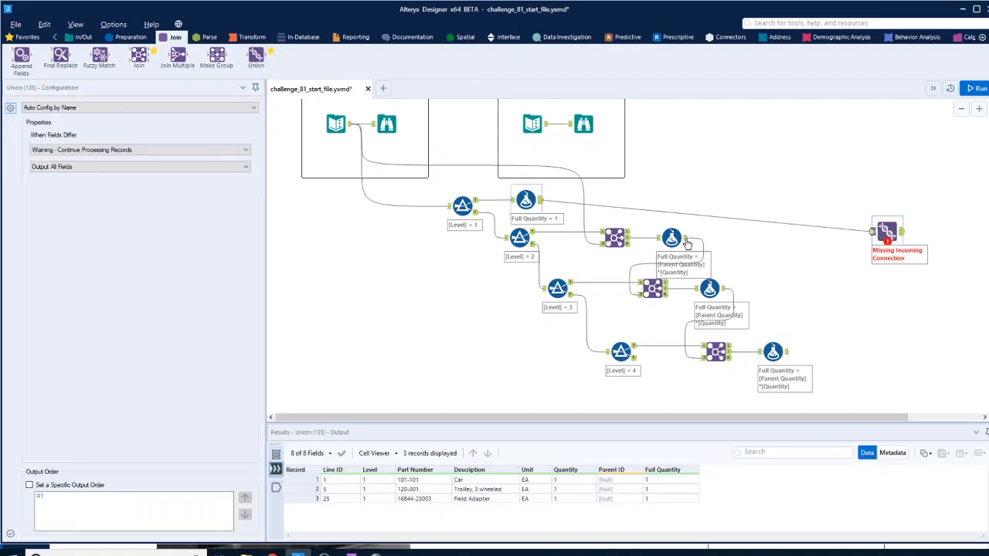
left_click_drag(688, 237, 872, 231)
key("ctrl+r")
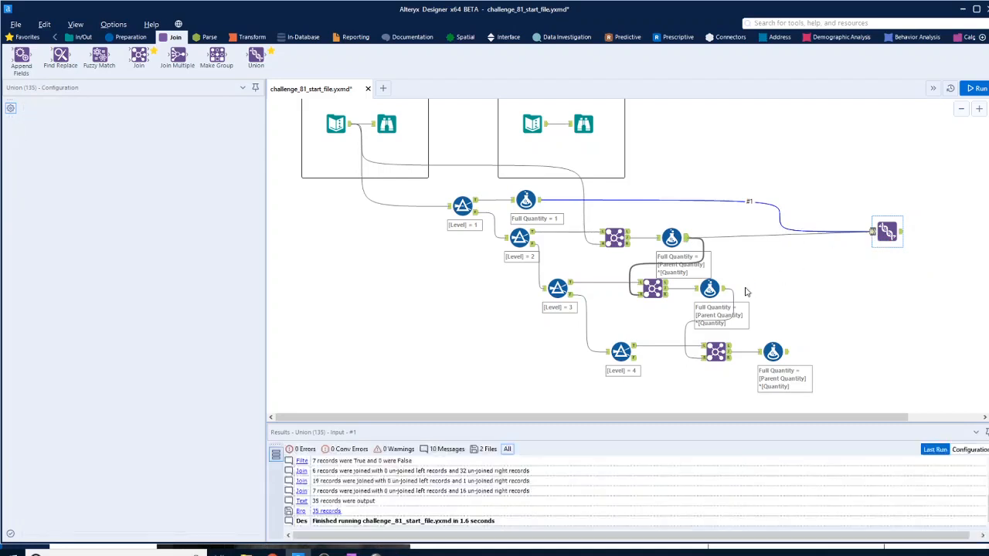
left_click_drag(724, 292, 872, 232)
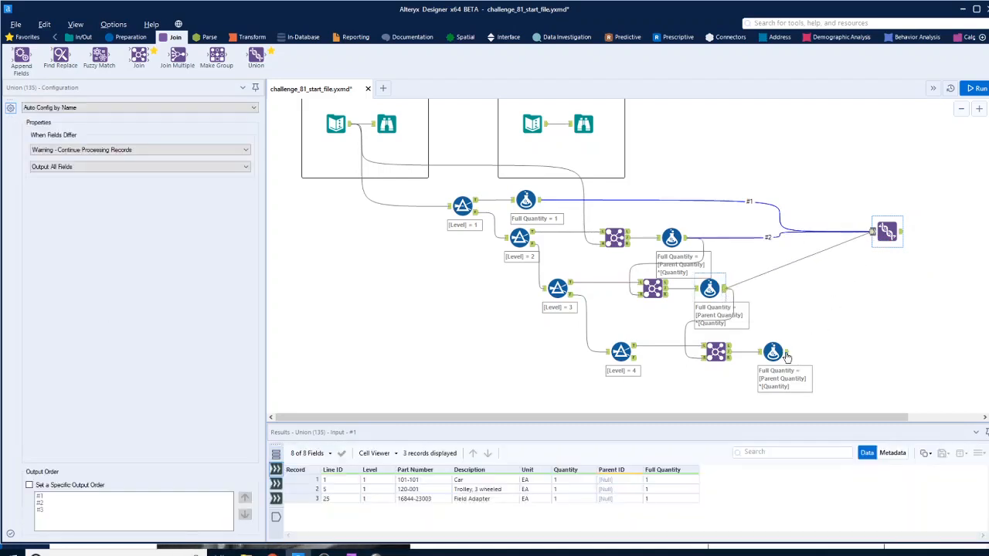
left_click_drag(785, 352, 872, 232)
key("ctrl+r")
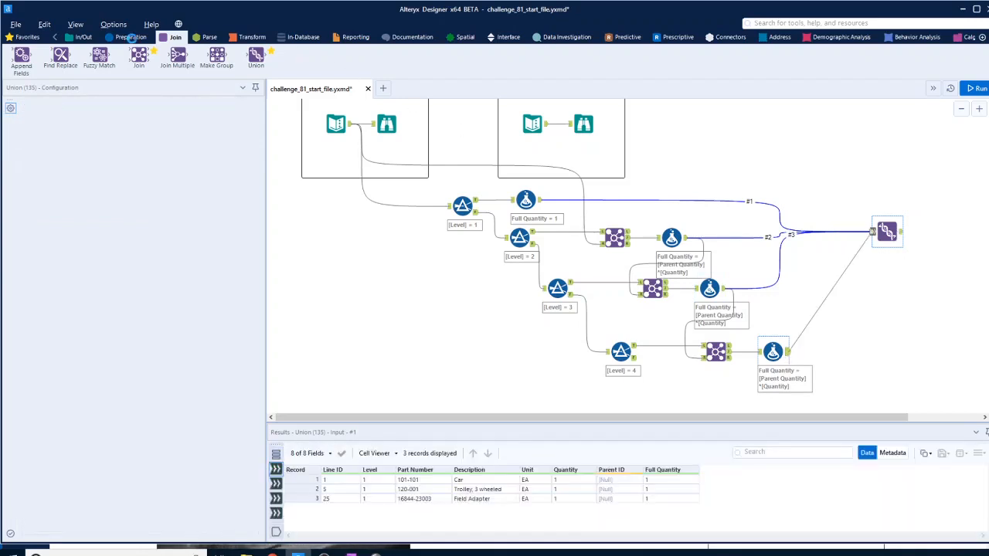
Add a Select tool after the Union and check its field order against the expected output
left_click(131, 37)
left_click_drag(568, 56, 943, 232)
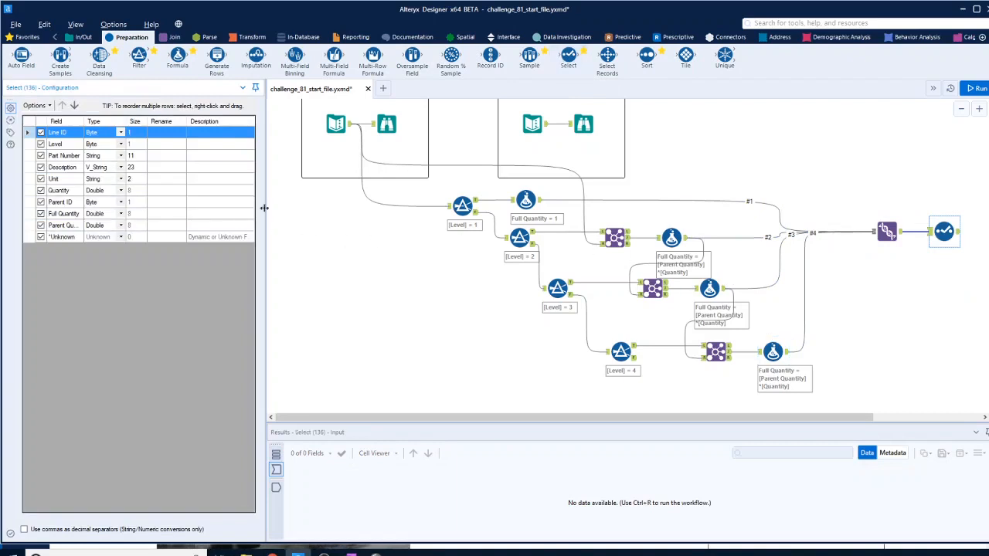
left_click(49, 225)
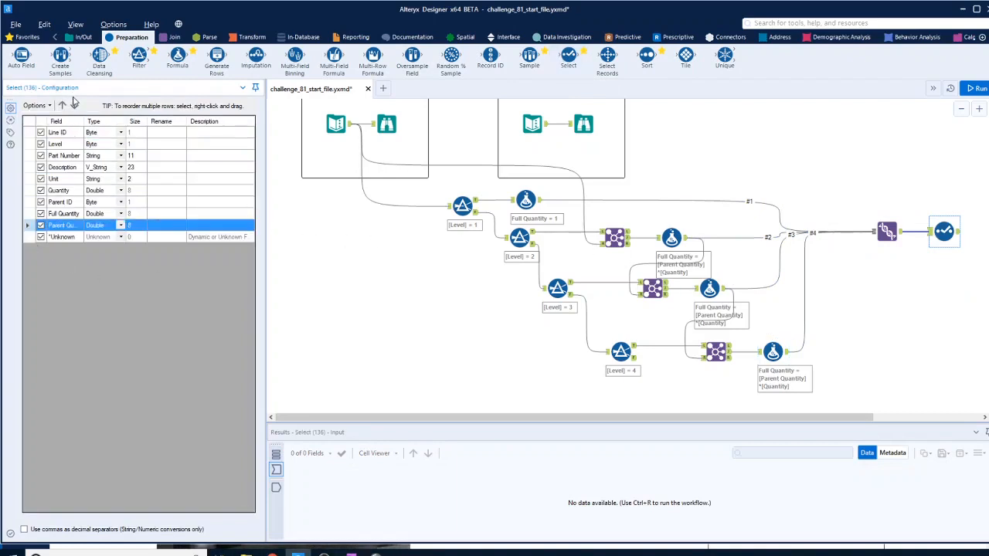
left_click(587, 127)
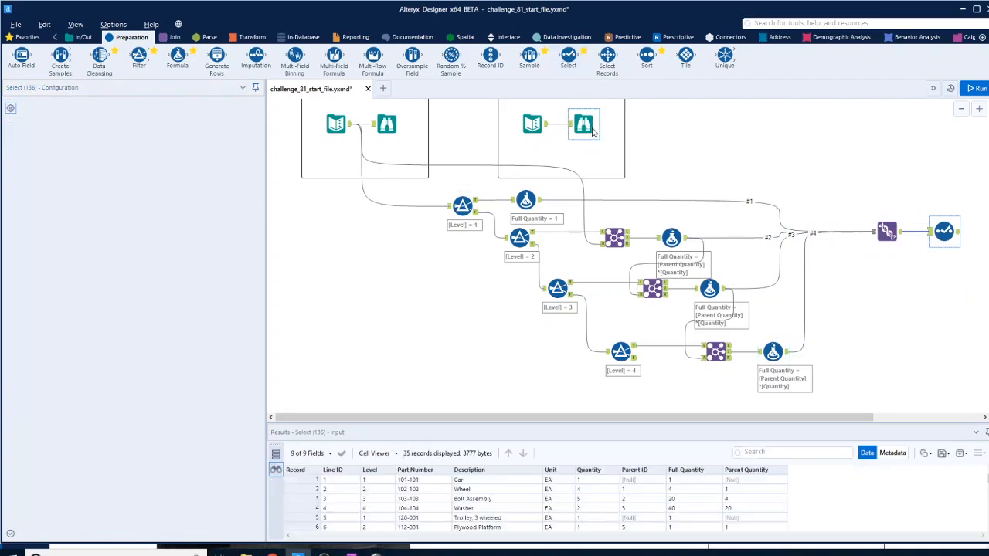
left_click(955, 230)
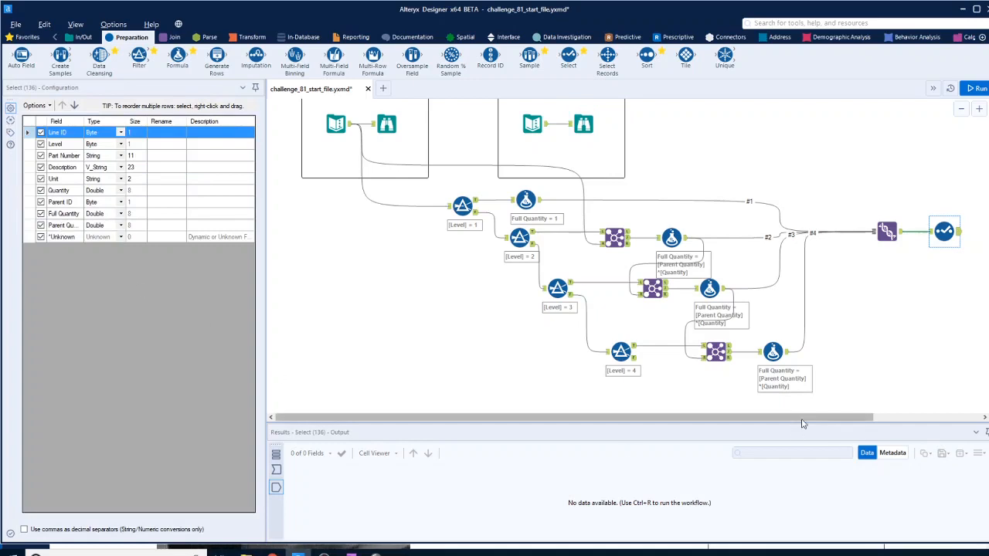
Add a Browse tool after the Select tool and run the workflow
left_click_drag(803, 419, 890, 421)
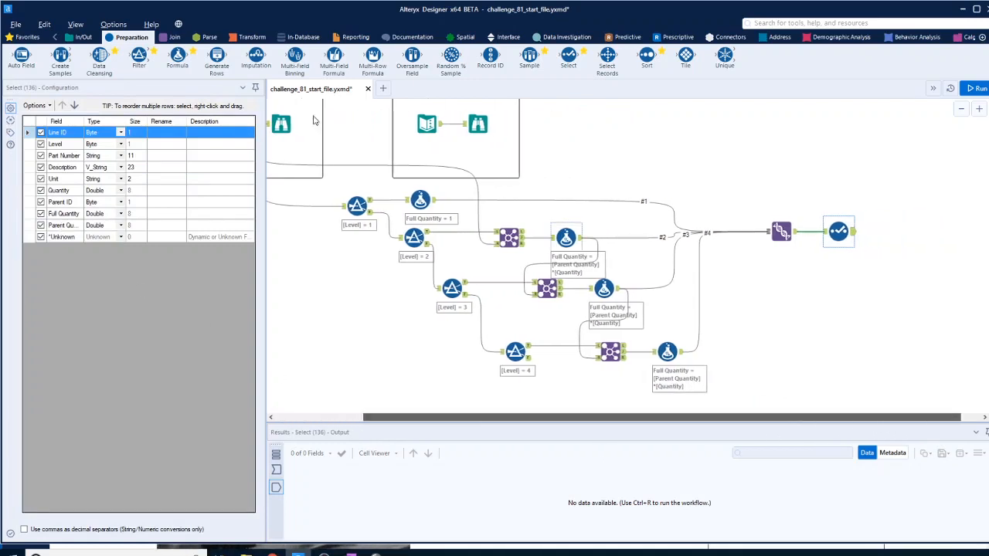
left_click(83, 41)
left_click_drag(22, 56, 883, 227)
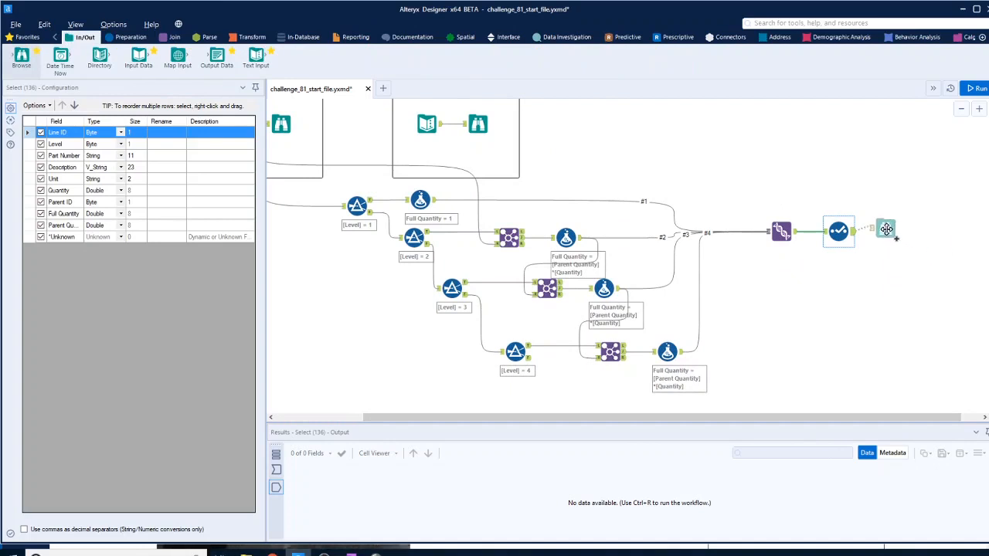
left_click(975, 89)
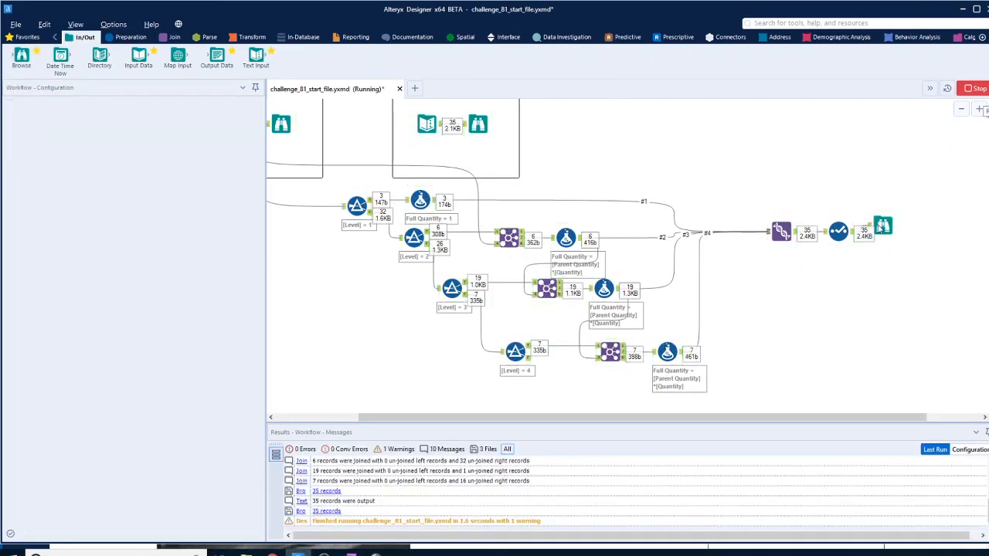
Compare the record order in the new Browse tool with that of the expected output's Browse tool
left_click(884, 227)
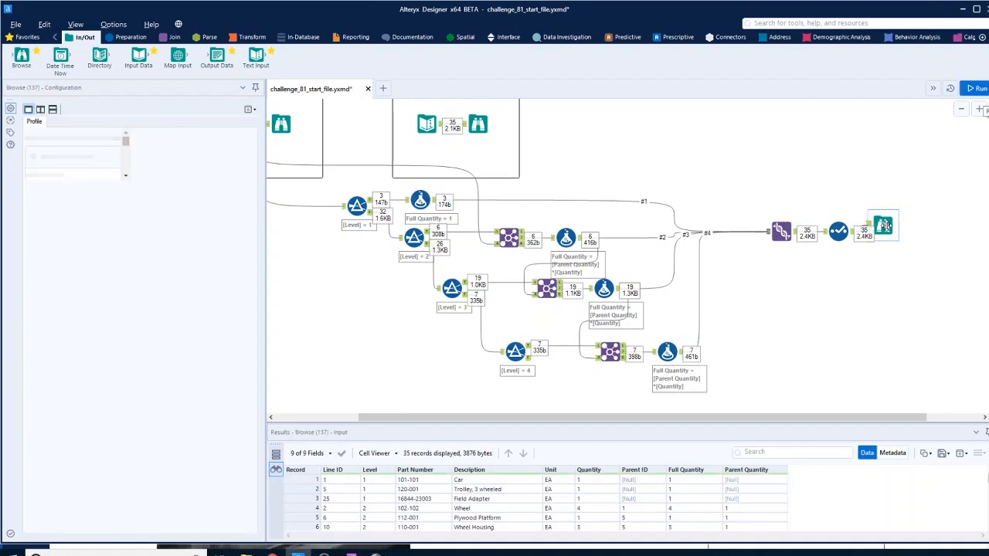
left_click(479, 126)
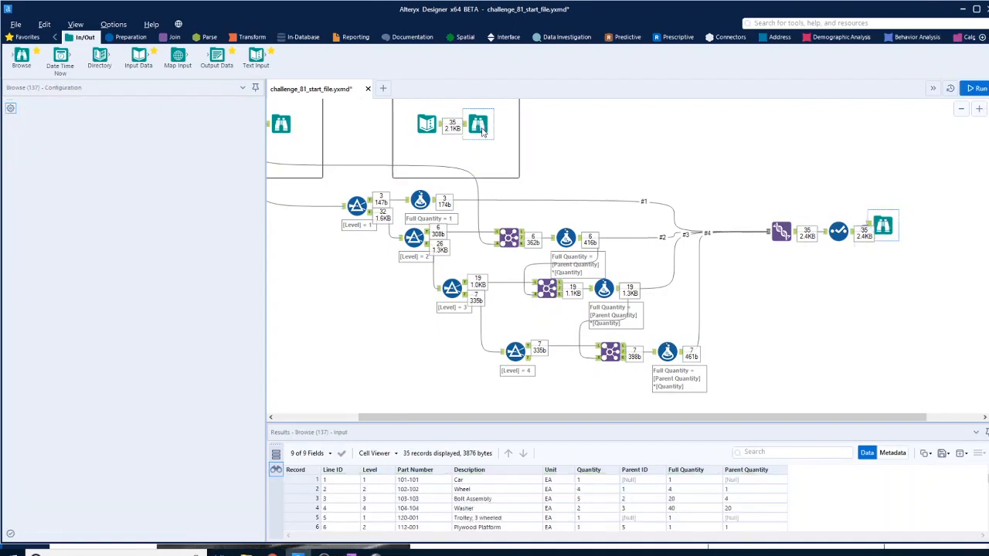
left_click(882, 225)
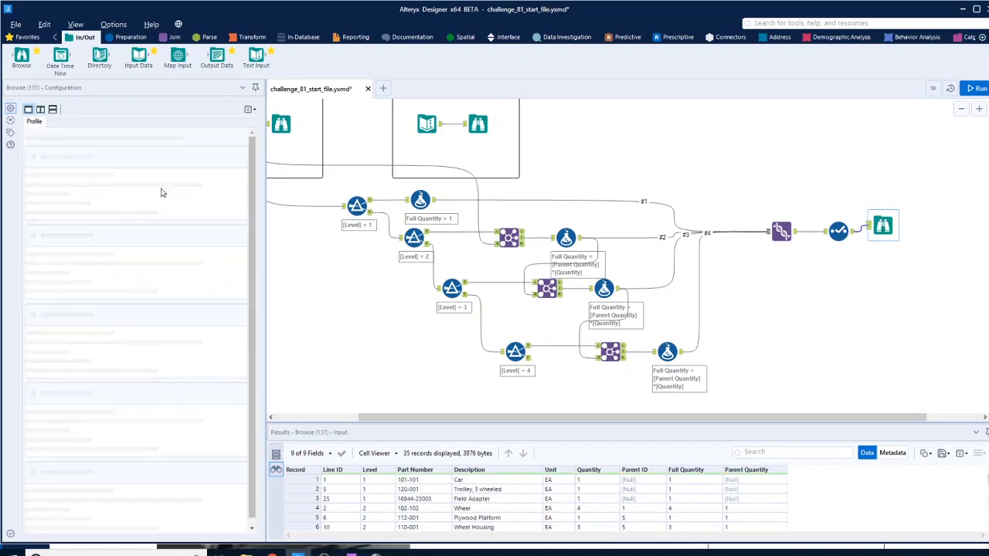
Insert a Sort tool between the Select and Browse tools, sort by Line ID ascending, and rerun the workflow
left_click(129, 37)
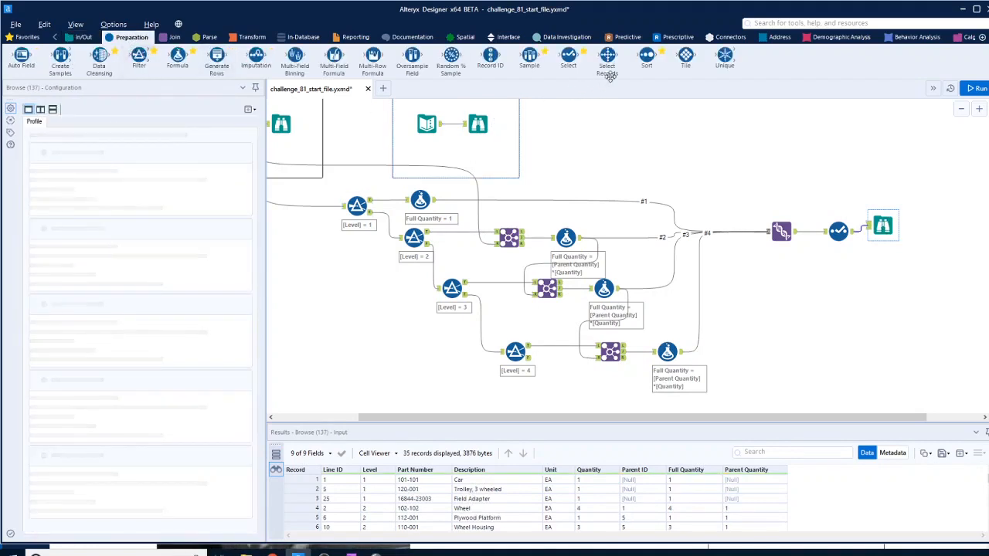
left_click_drag(647, 60, 856, 232)
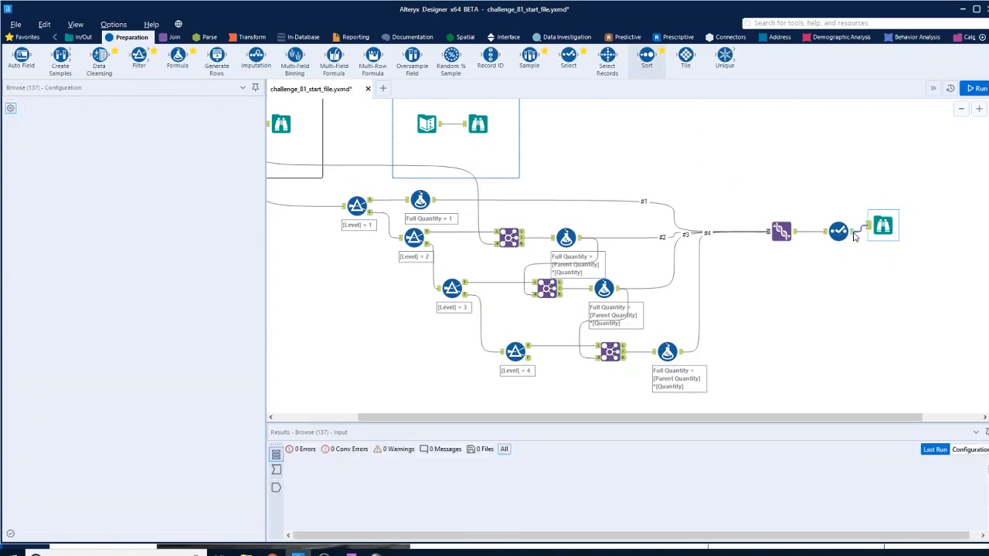
left_click(87, 138)
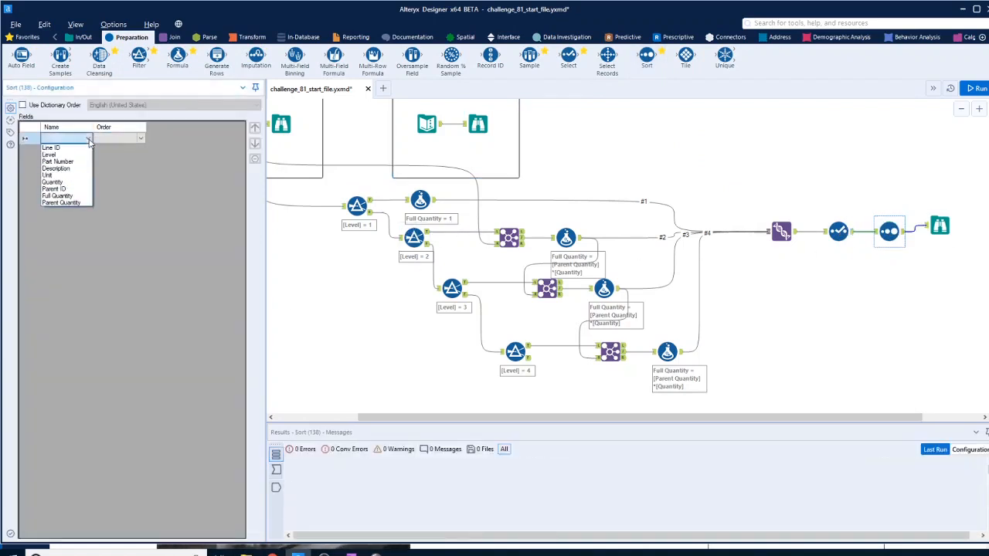
left_click(62, 145)
left_click(965, 89)
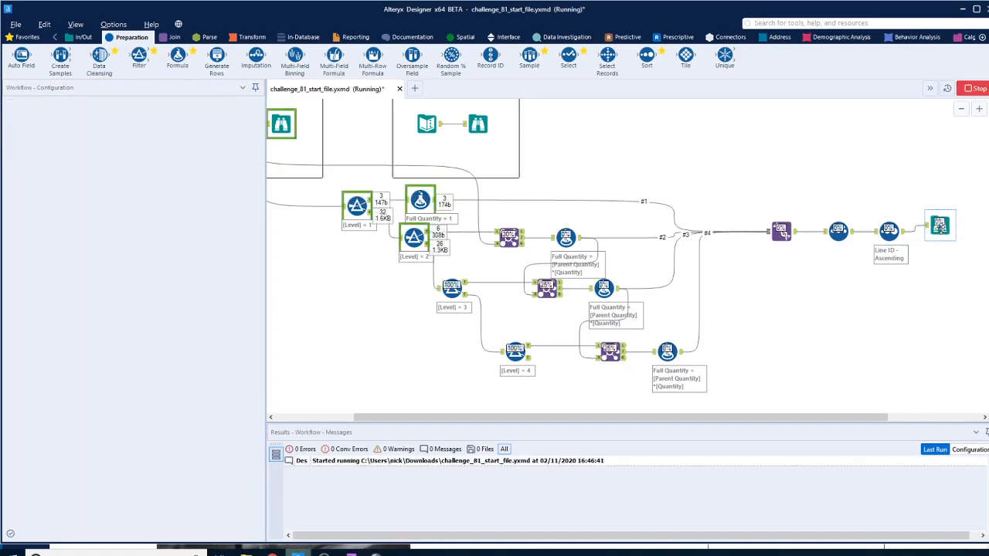
Compare the sorted results with the expected output from the first to the last record, checking Full Quantity and Parent Quantity
left_click(940, 225)
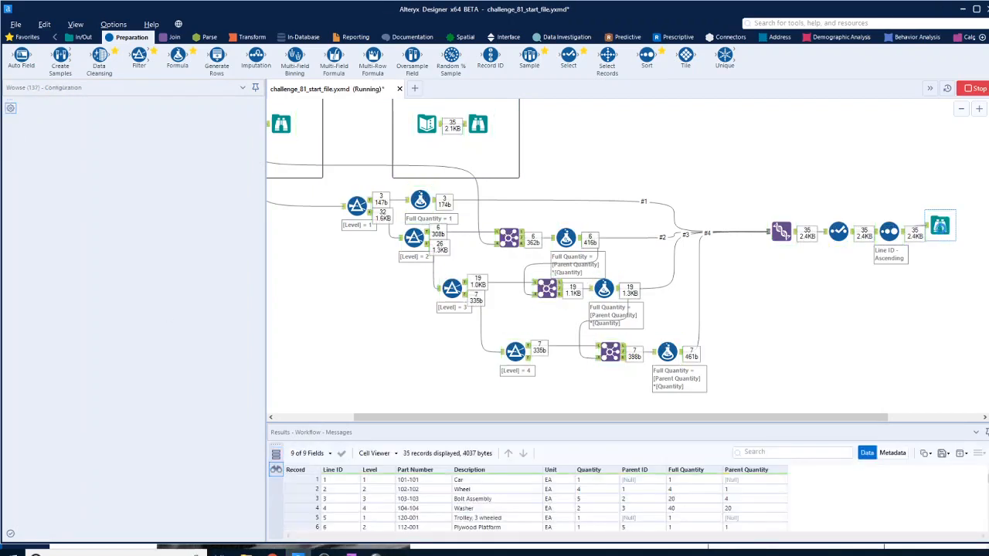
left_click(478, 125)
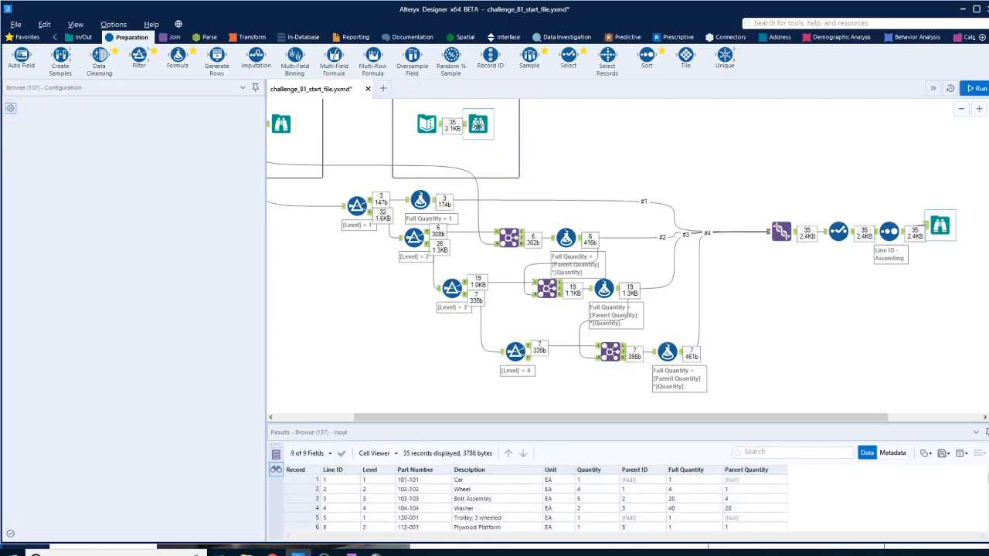
left_click(940, 225)
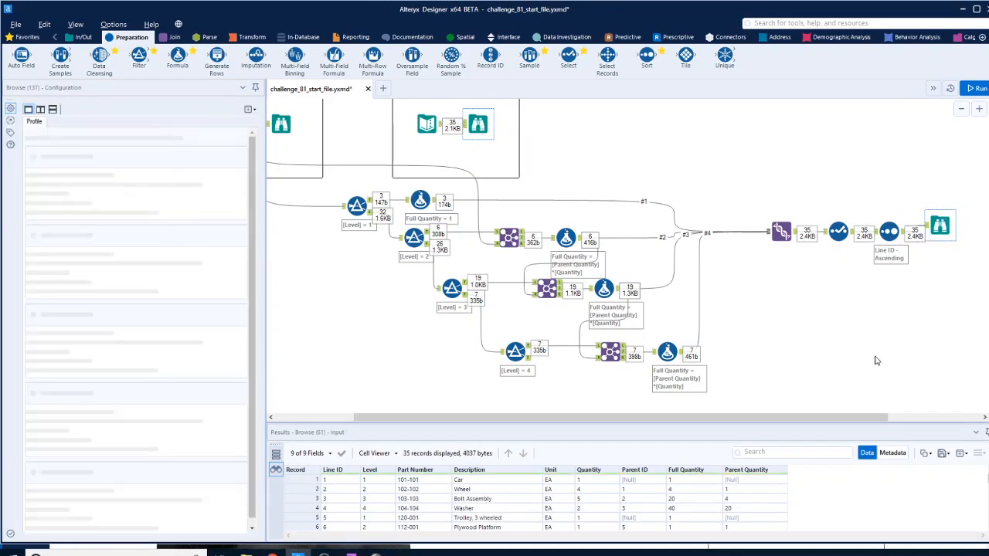
scroll(909, 325, "down", 3)
scroll(909, 325, "up", 4)
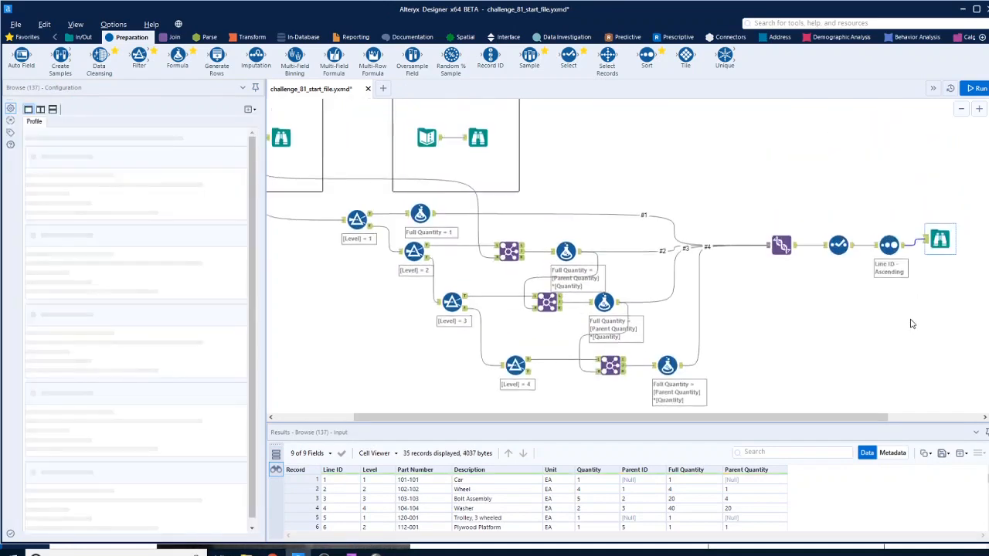
scroll(867, 499, "down", 6)
left_click(478, 160)
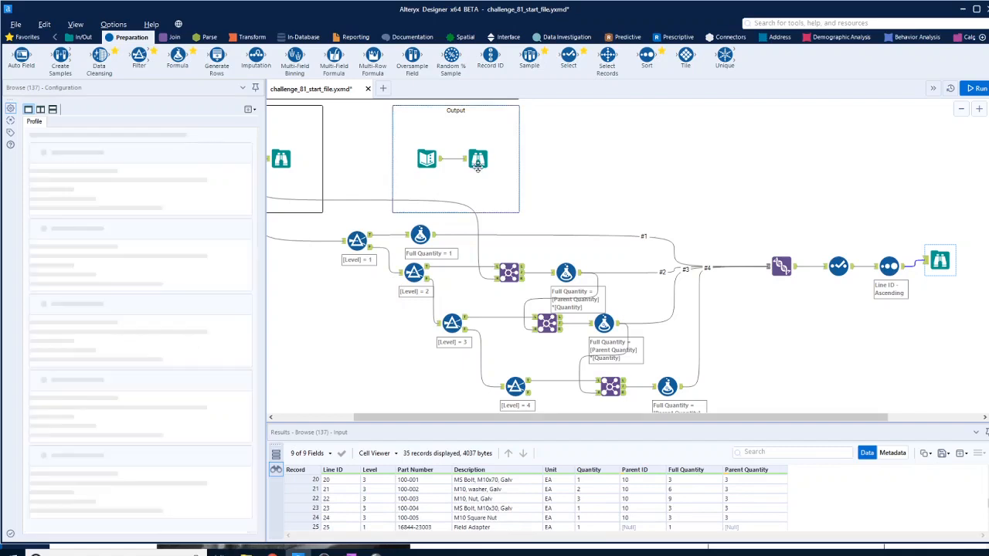
left_click(942, 261)
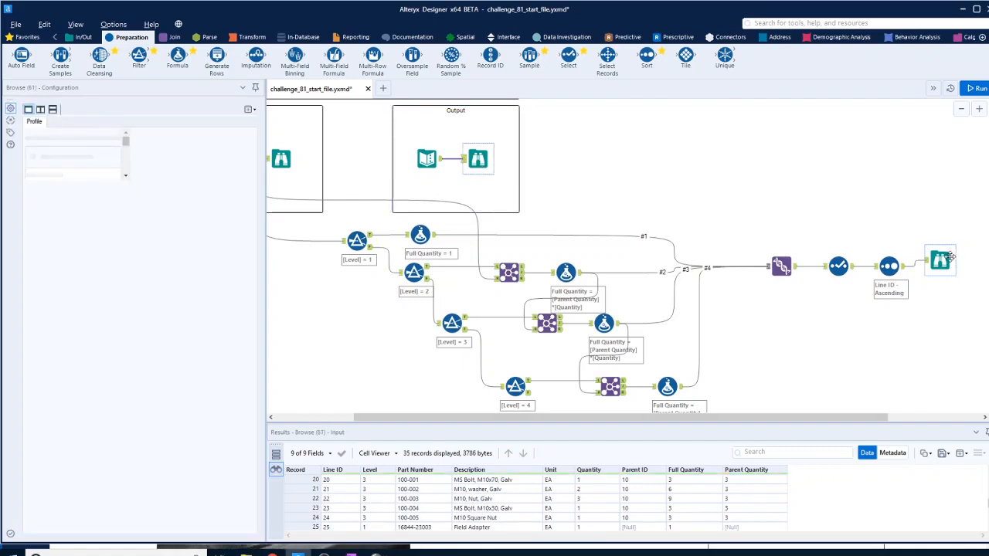
scroll(809, 508, "down", 3)
scroll(806, 506, "down", 1)
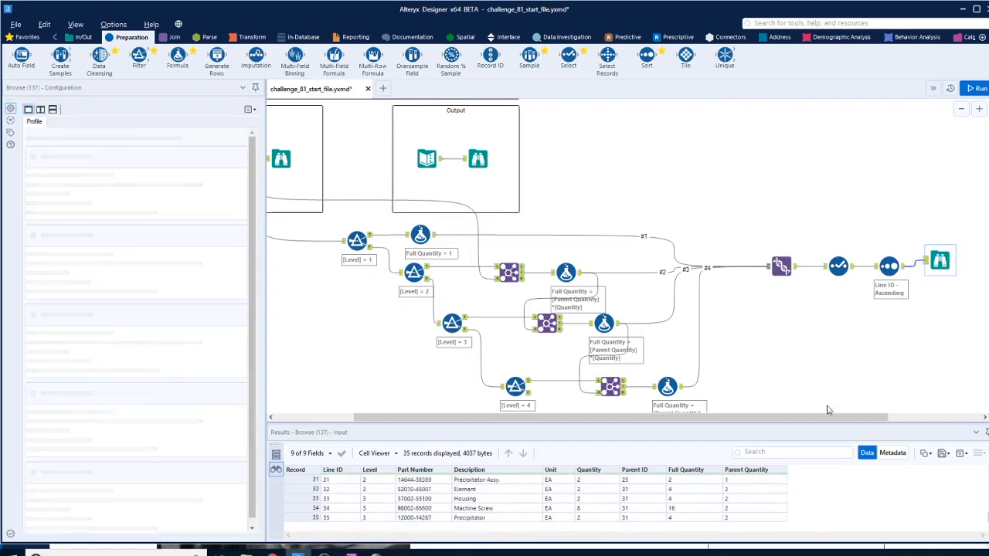
left_click(479, 160)
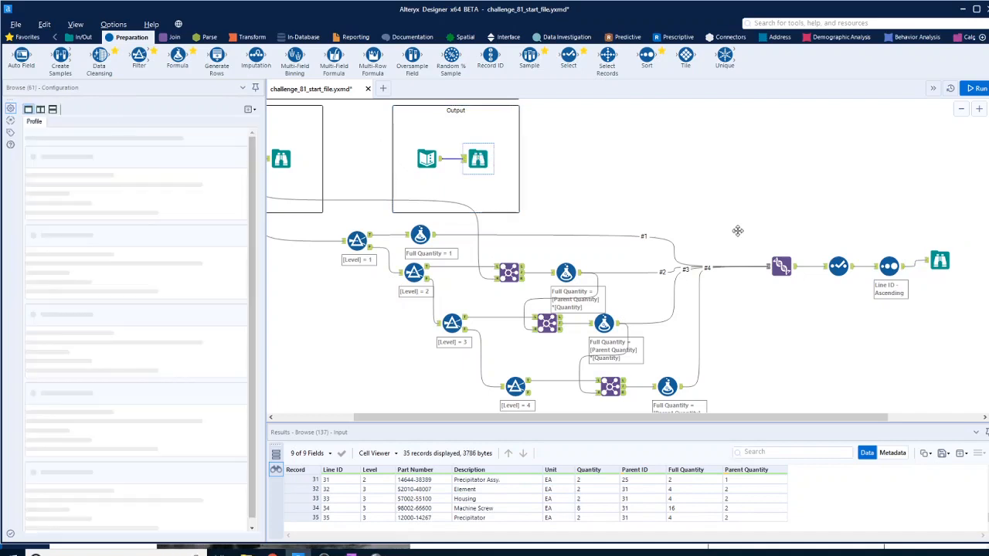
left_click(942, 263)
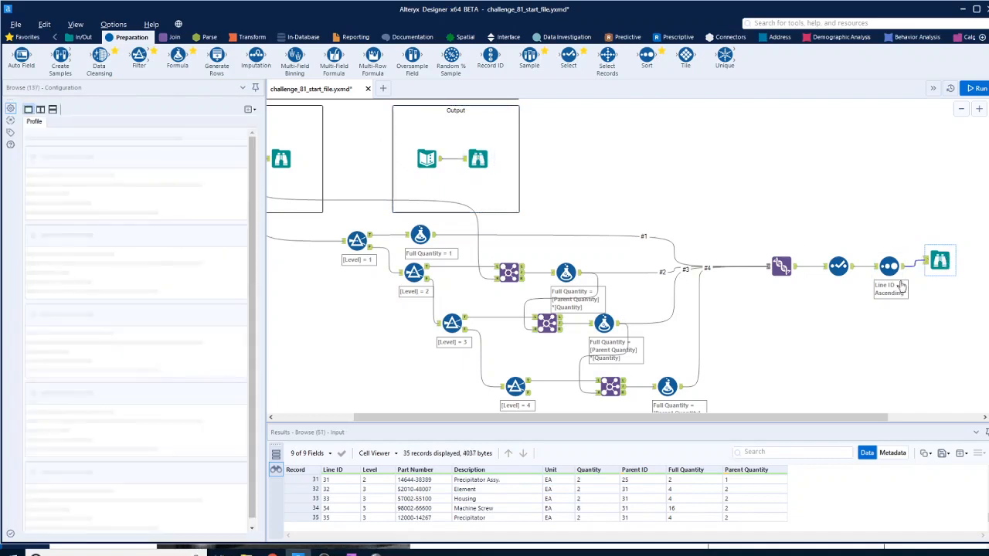